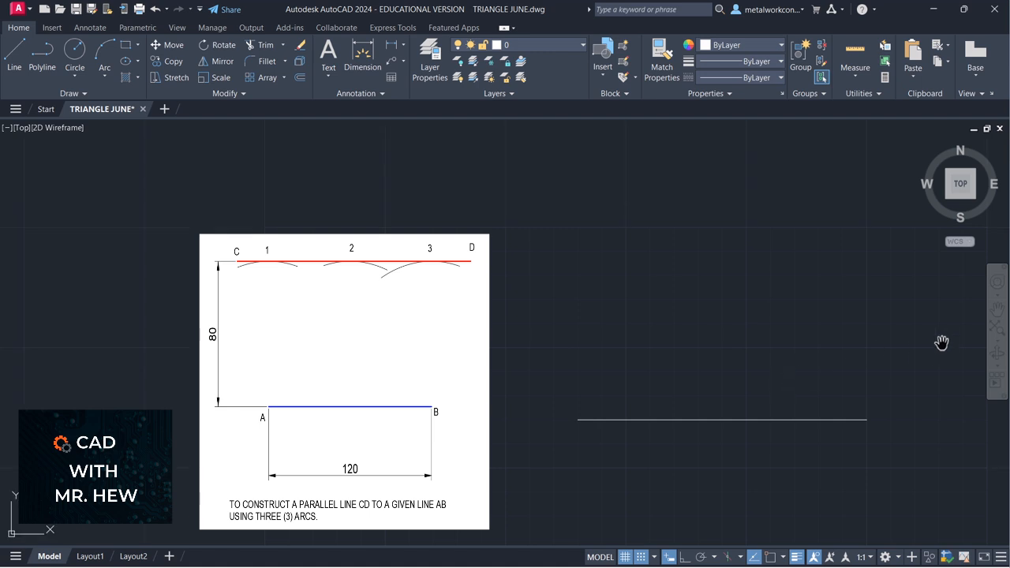
# Step: Label the ends of the horizontal line with single-line text, A at the left end and B at the right end
pyautogui.click(996, 308)
pyautogui.moveTo(797, 333); pyautogui.dragTo(864, 330)
pyautogui.press('Escape')
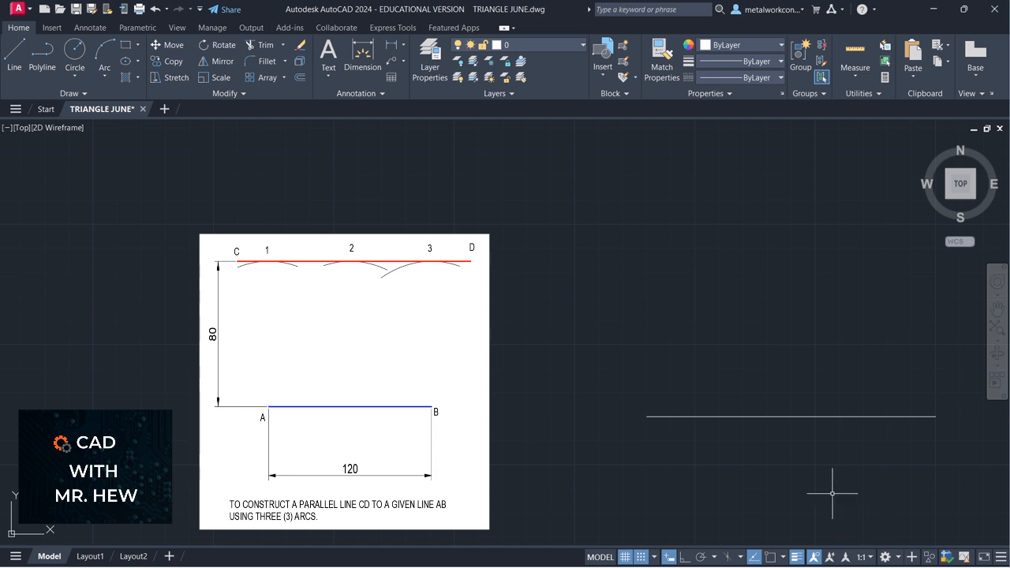
pyautogui.click(326, 78)
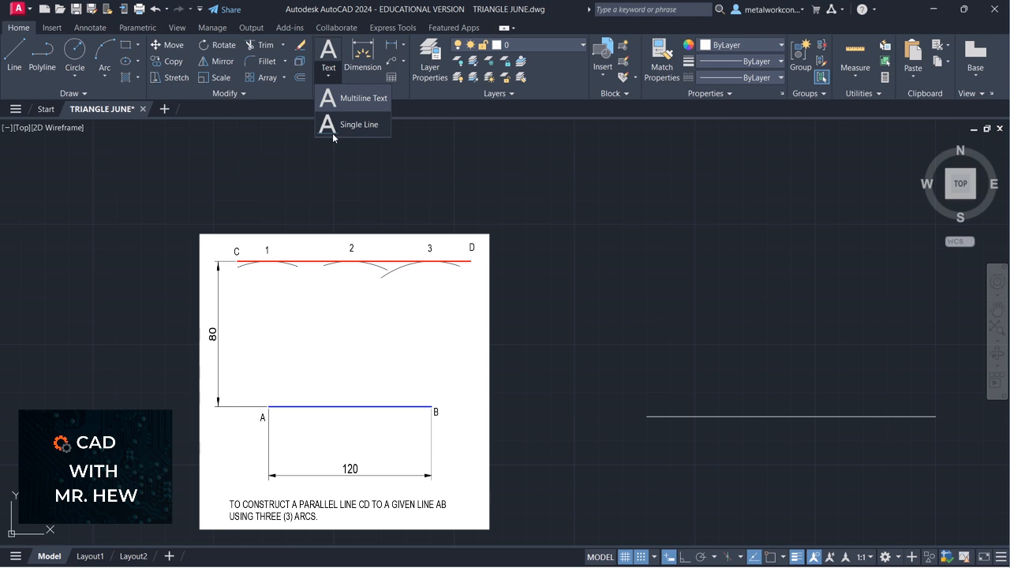
pyautogui.click(333, 133)
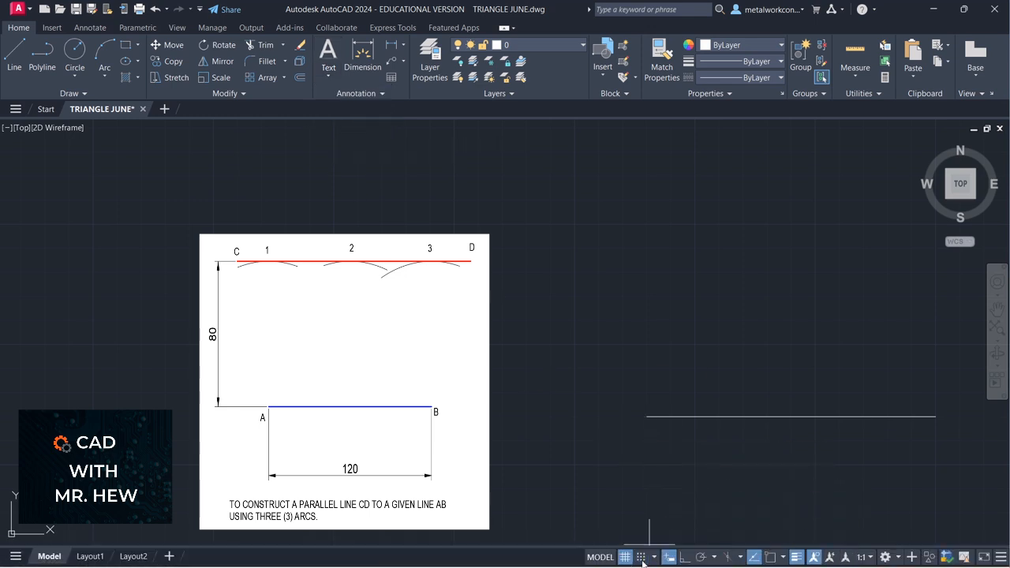
pyautogui.click(642, 435)
pyautogui.press('Return')
pyautogui.press('Return')
pyautogui.write('A')
pyautogui.click(940, 429)
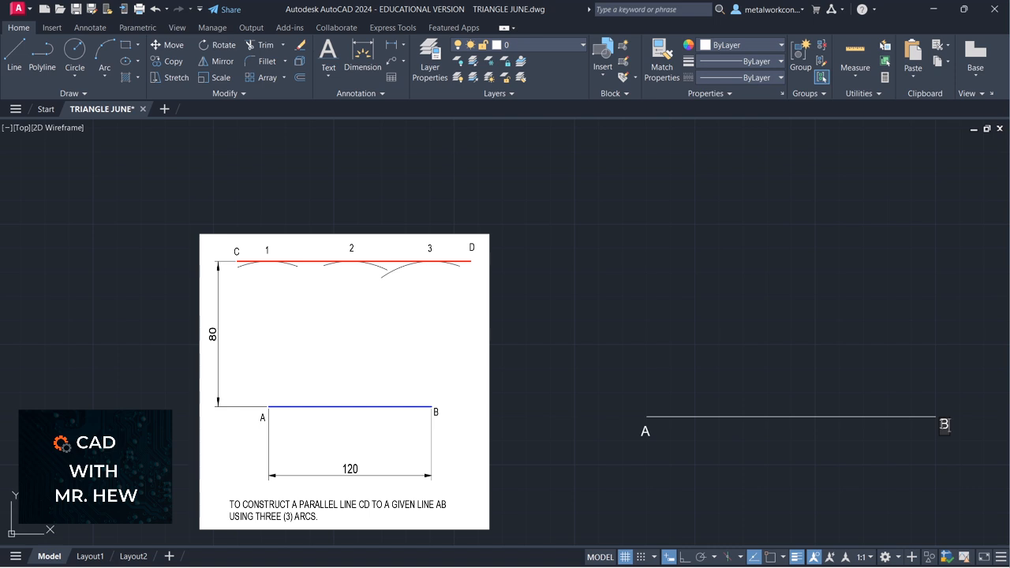
pyautogui.click(885, 458)
pyautogui.press('Return')
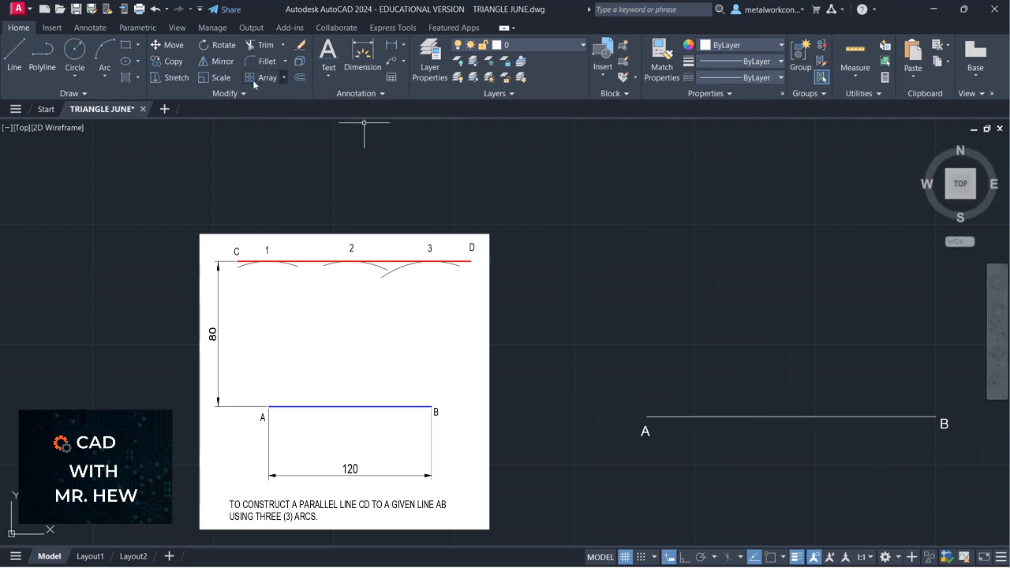
# Step: Draw a short center-start-end arc of radius 80 centred on endpoint A, passing above the line's left end
pyautogui.click(102, 75)
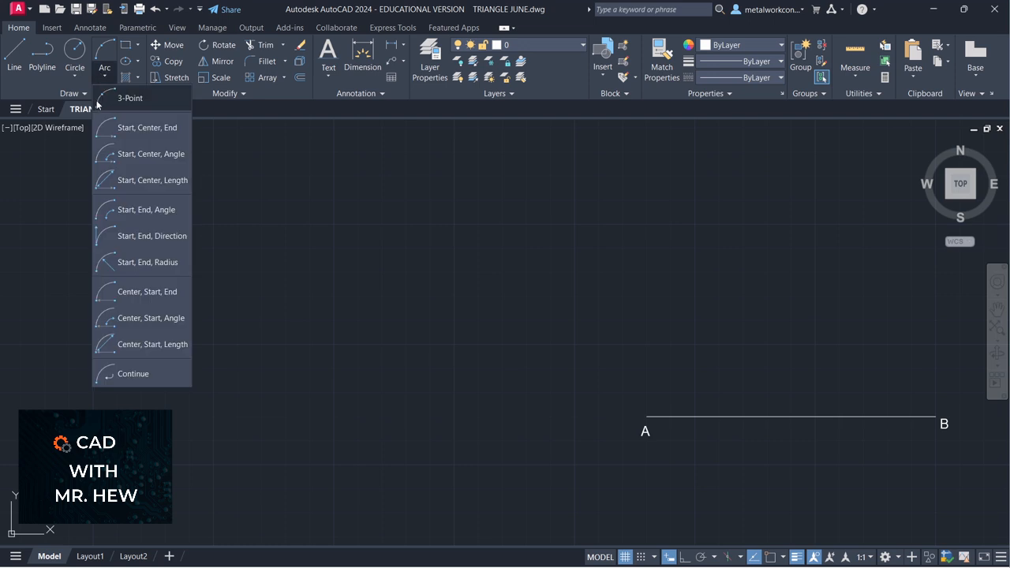
pyautogui.click(140, 293)
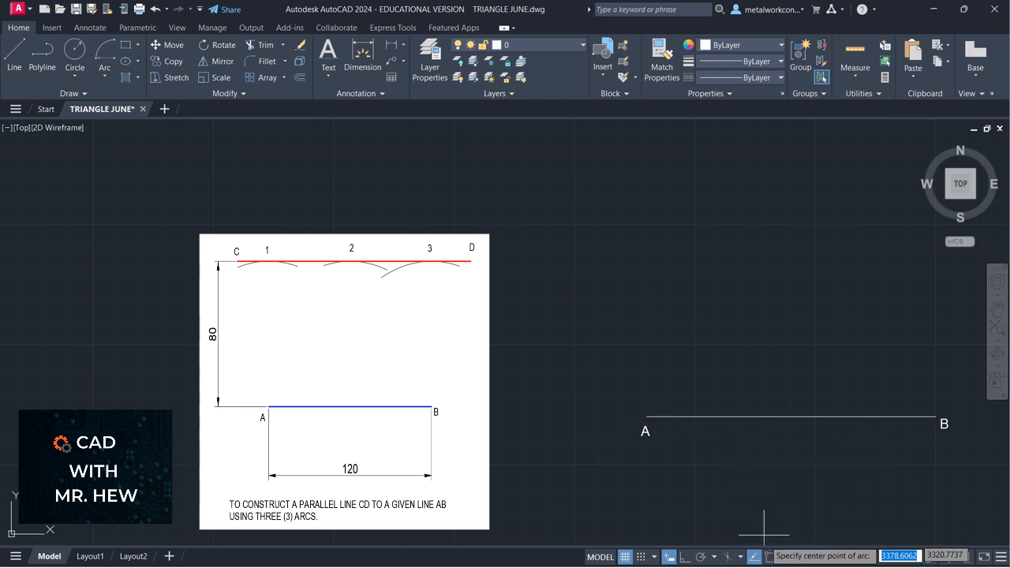
pyautogui.click(646, 416)
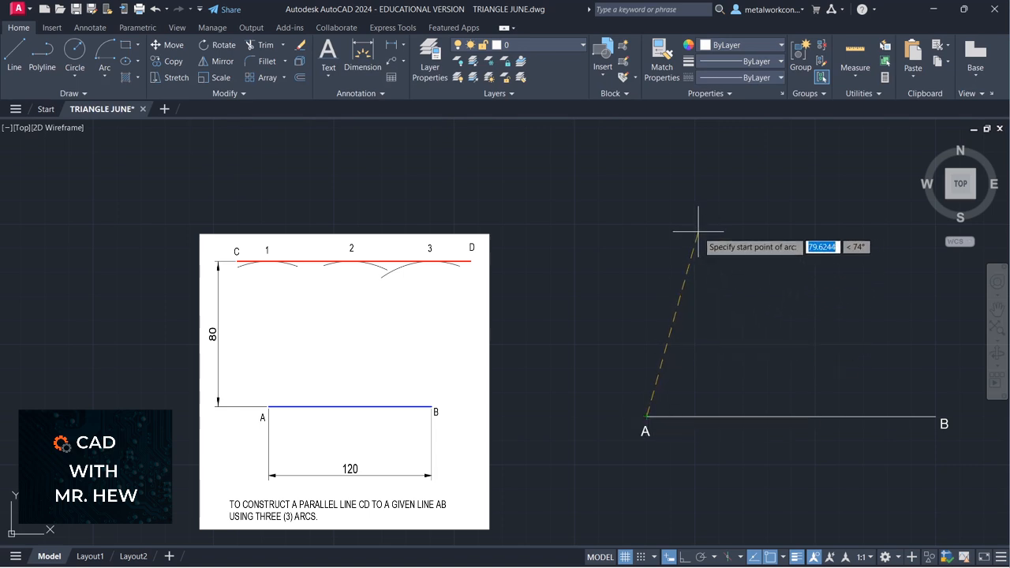
pyautogui.write('80')
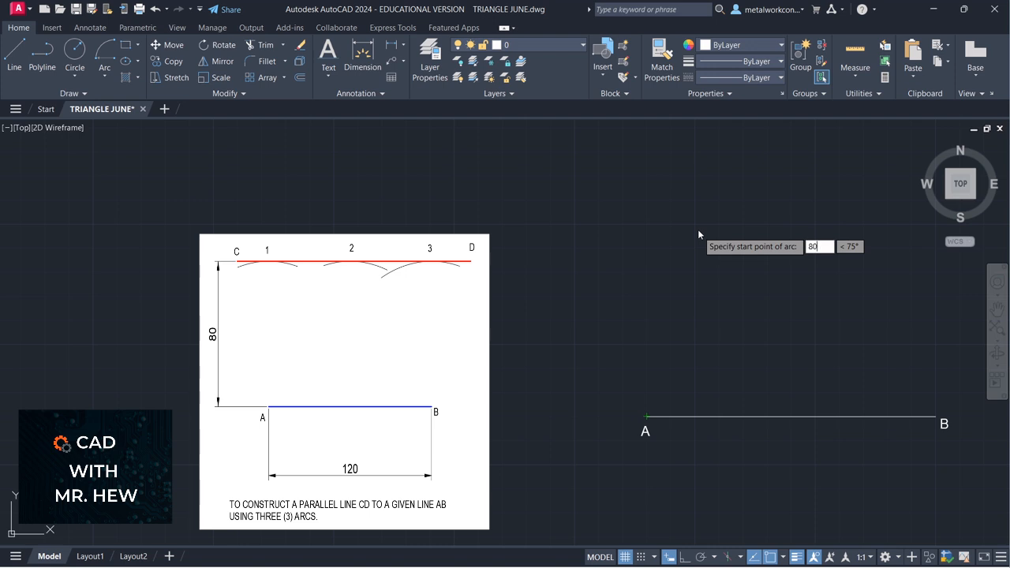
pyautogui.press('Return')
pyautogui.click(592, 235)
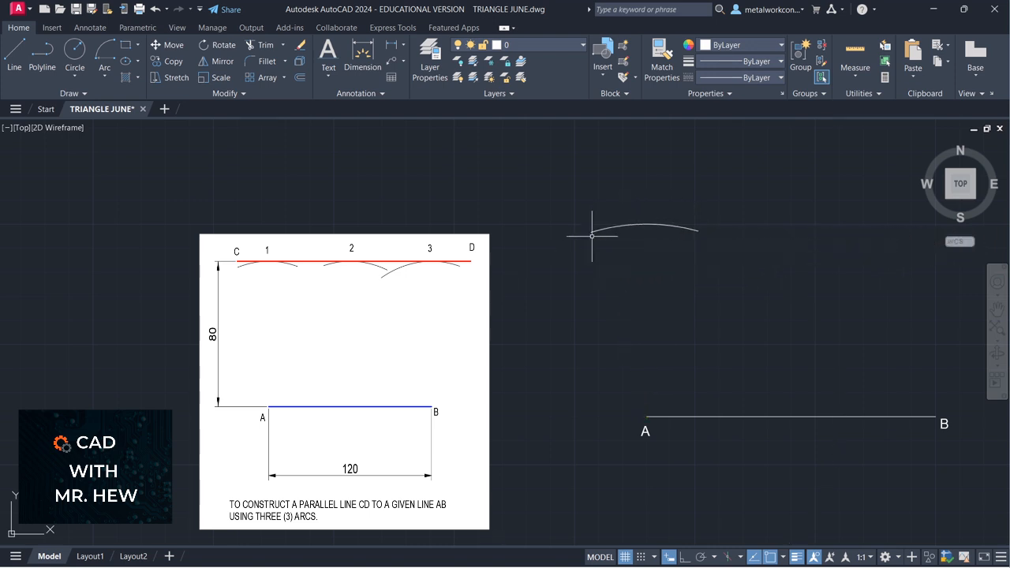
# Step: Draw a second center-start-end arc of radius 80 centred on endpoint B, passing above the line's right end
pyautogui.click(103, 79)
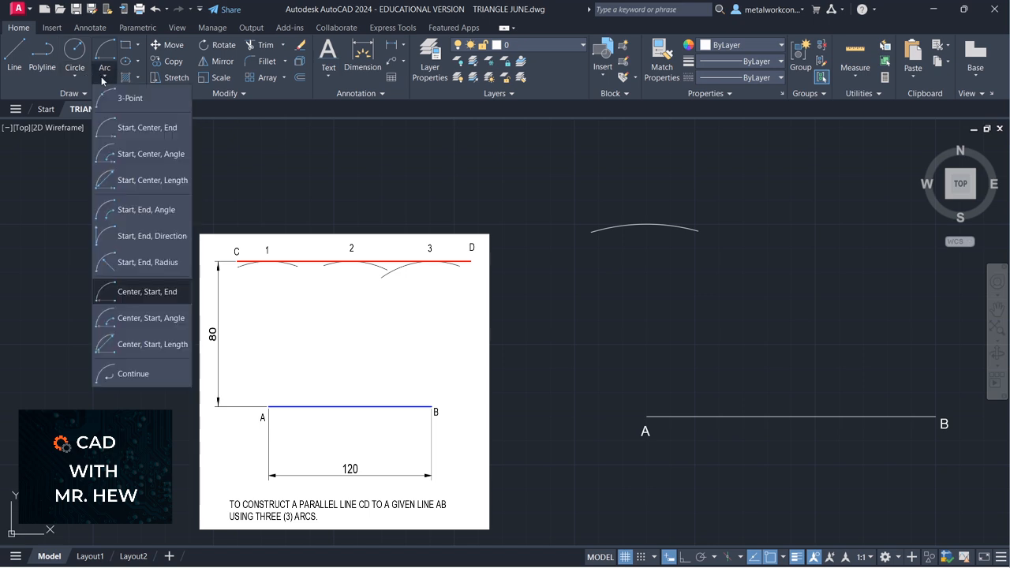
pyautogui.click(133, 293)
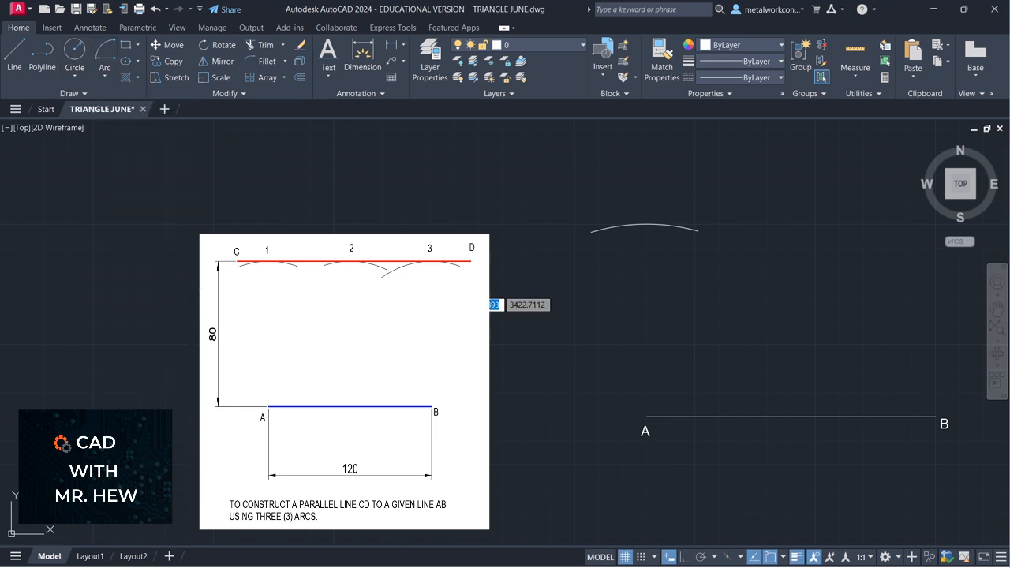
pyautogui.click(996, 308)
pyautogui.moveTo(981, 311); pyautogui.dragTo(928, 313)
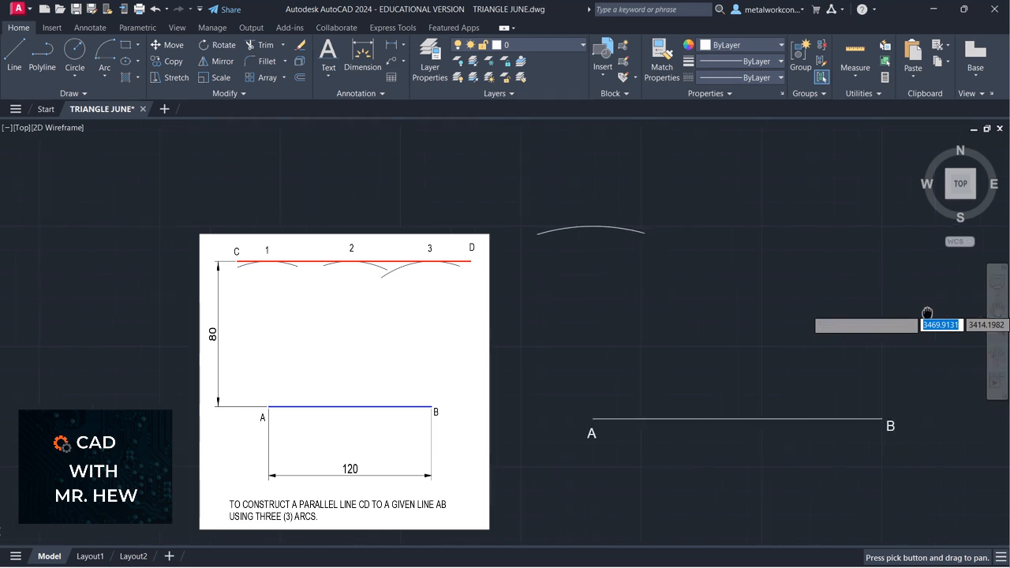
pyautogui.press('Escape')
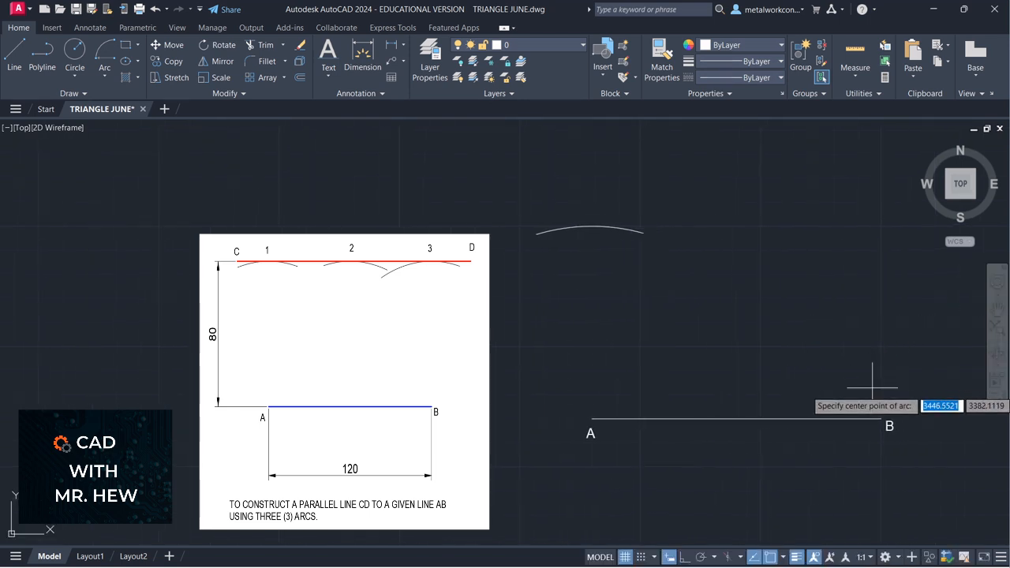
pyautogui.click(881, 419)
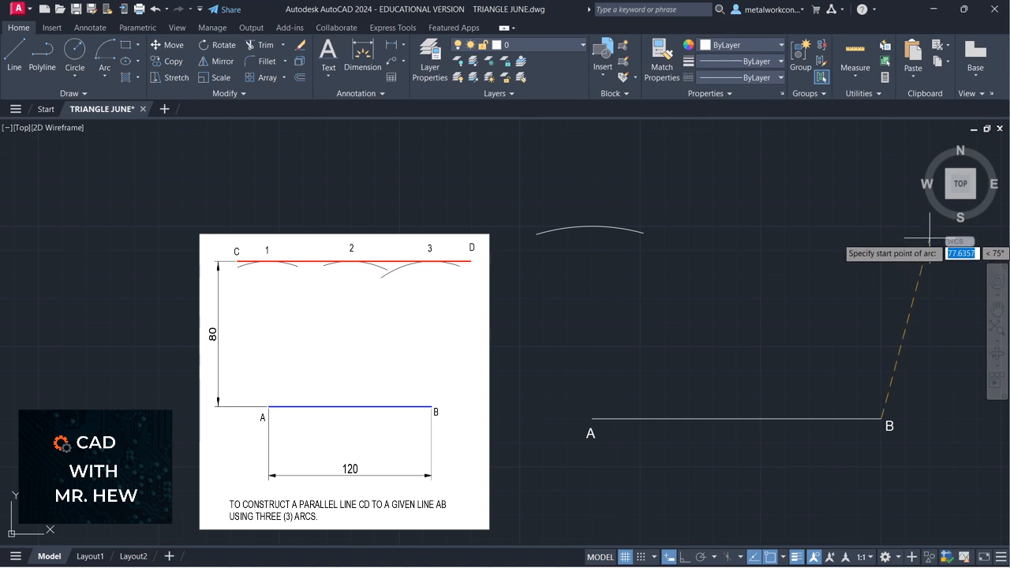
pyautogui.write('80')
pyautogui.press('Return')
pyautogui.click(793, 237)
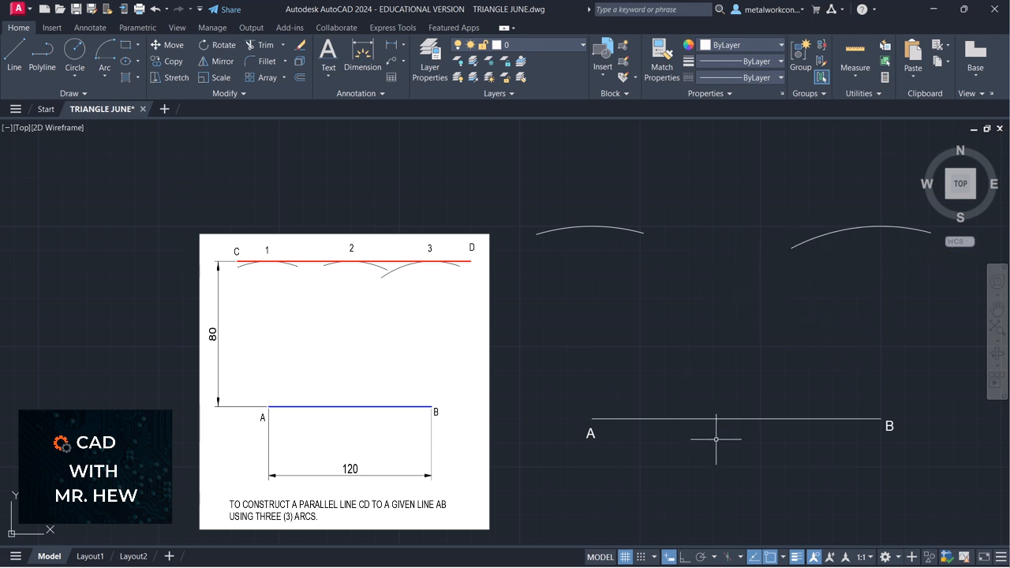
# Step: Draw a third center-start-end arc of radius 80 centred on the midpoint of line AB, between the other two arcs
pyautogui.click(102, 75)
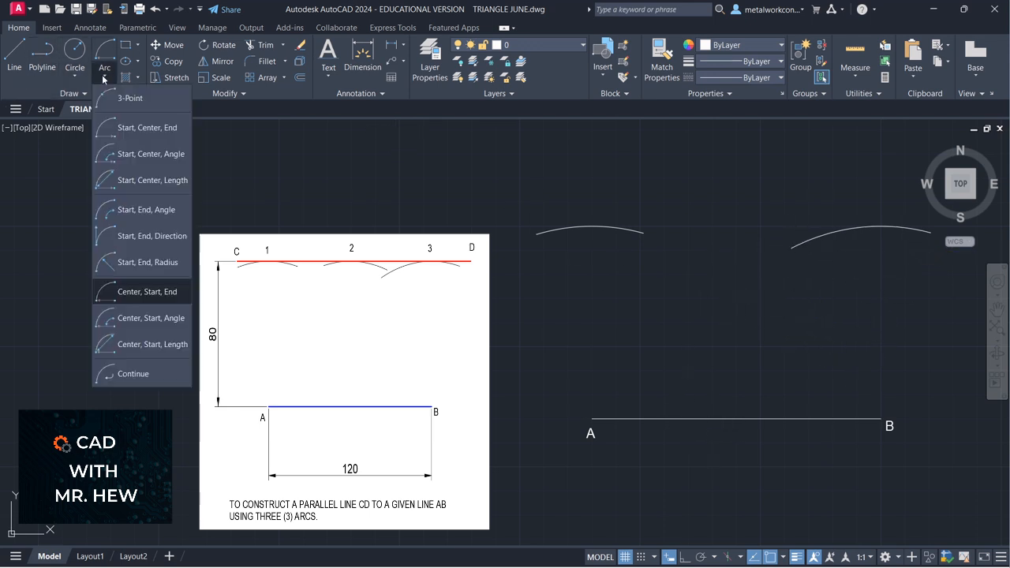
pyautogui.click(146, 293)
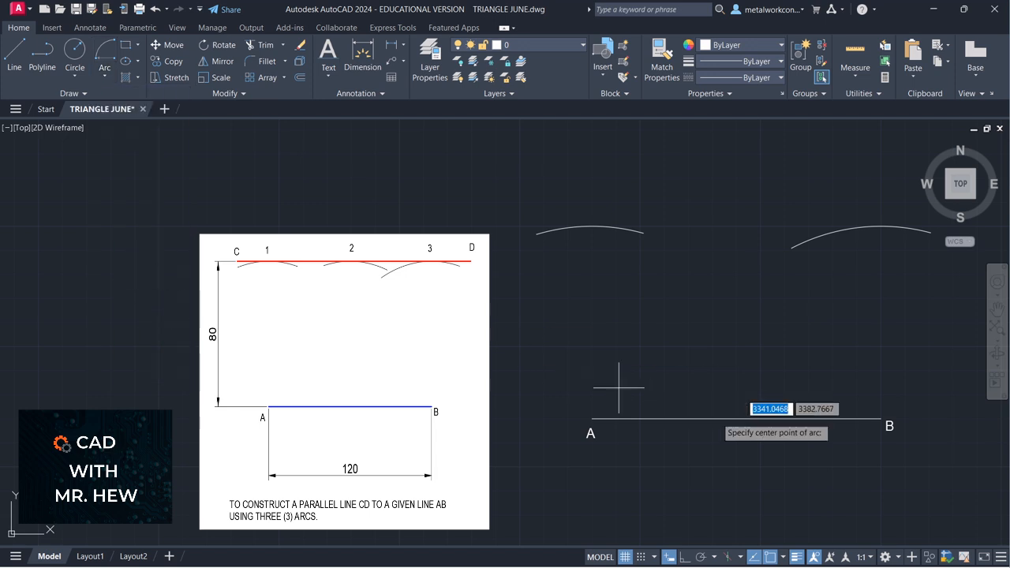
pyautogui.click(736, 418)
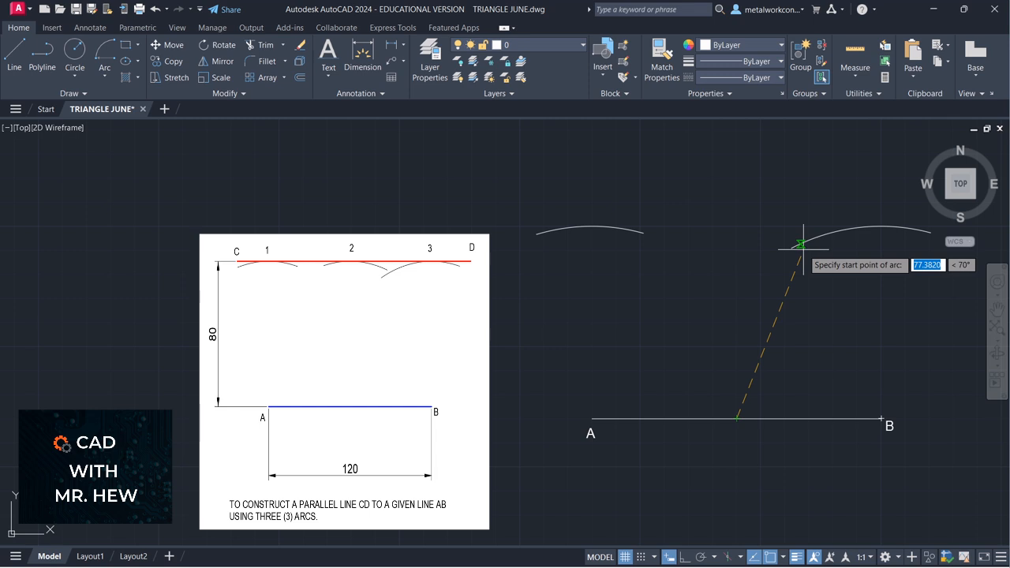
pyautogui.write('80')
pyautogui.press('Return')
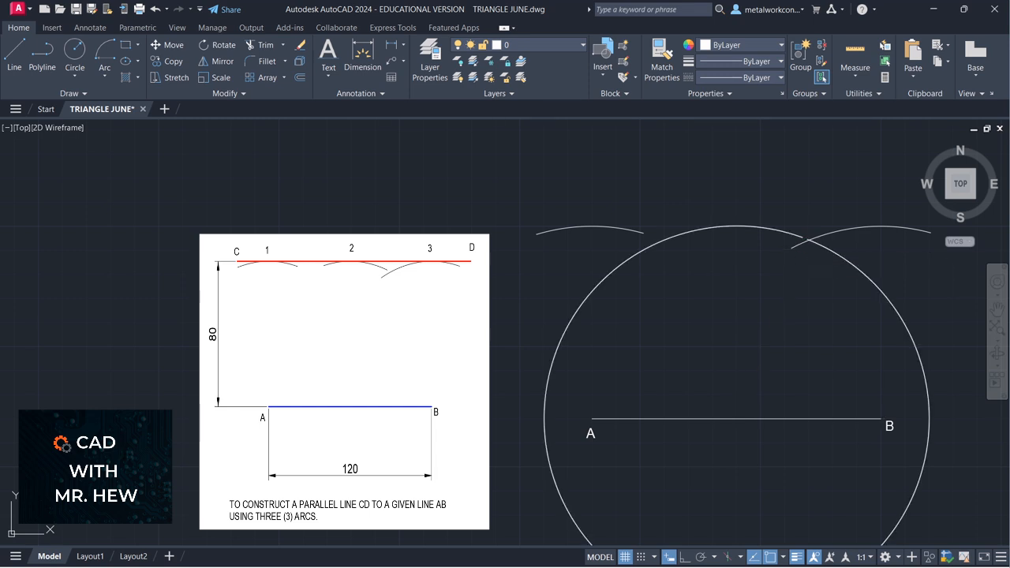
pyautogui.click(690, 236)
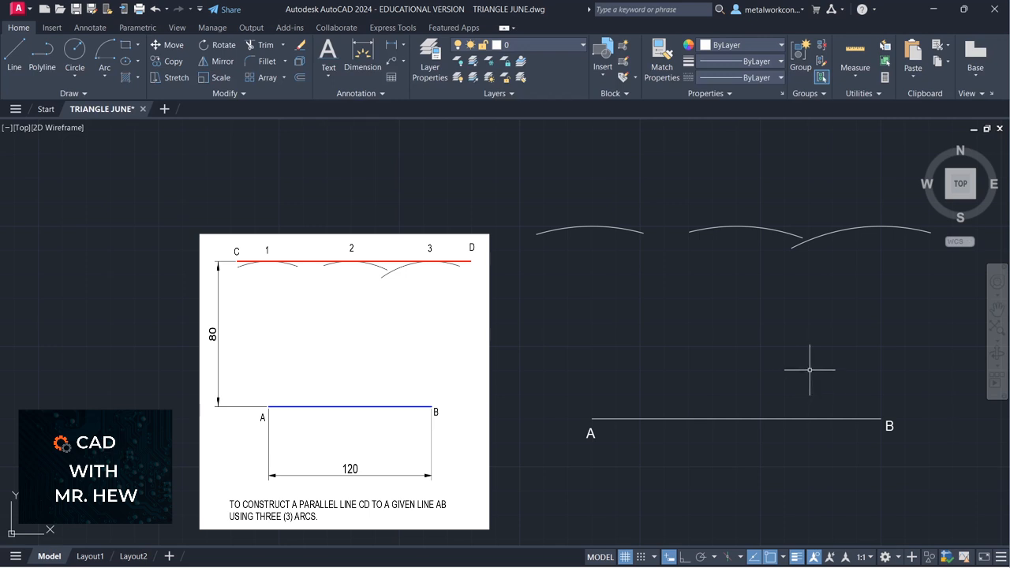
# Step: Draw a straight line from the highest point of the arc above A to the highest point of the arc above B
pyautogui.click(17, 54)
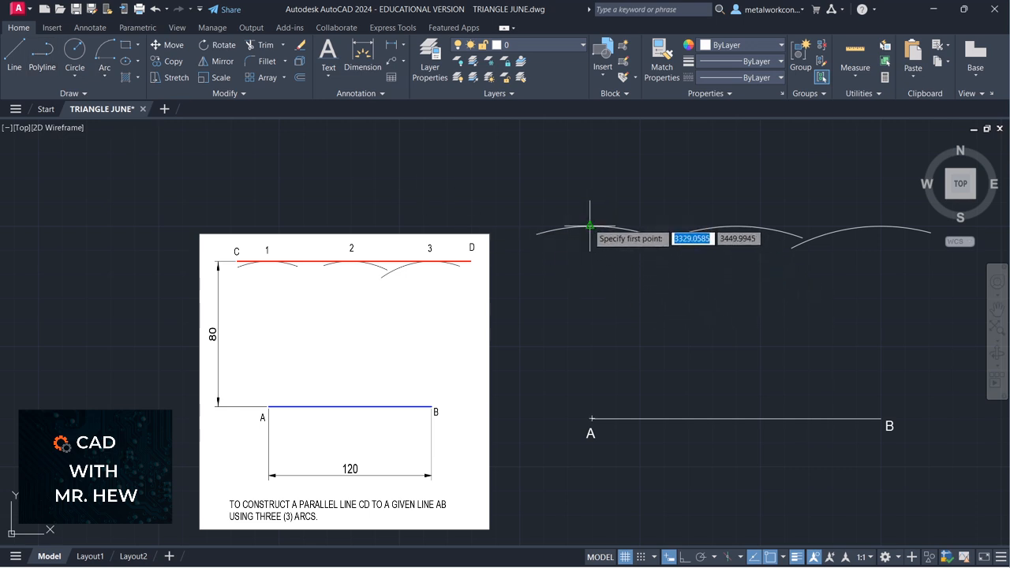
pyautogui.click(590, 226)
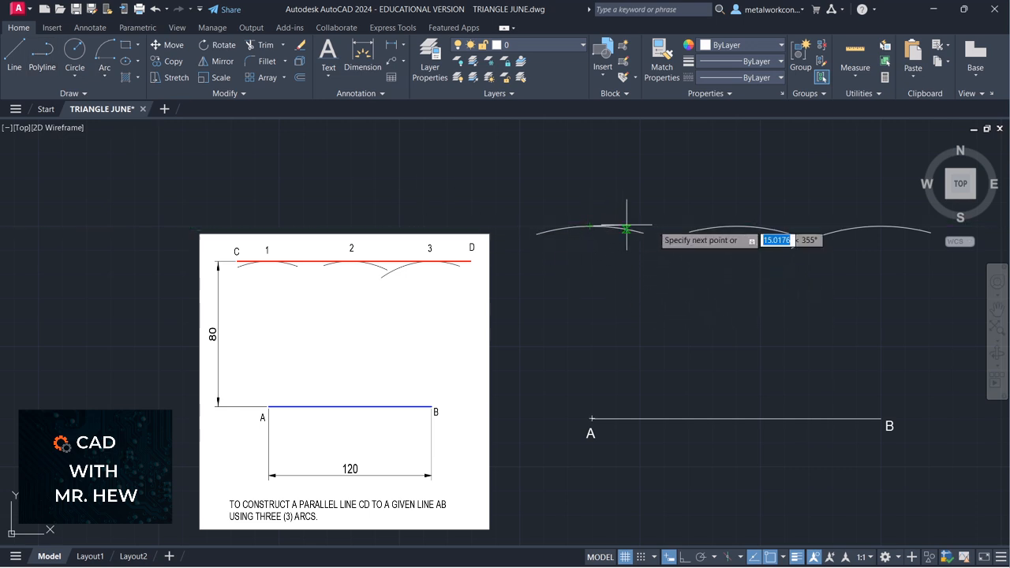
pyautogui.click(881, 226)
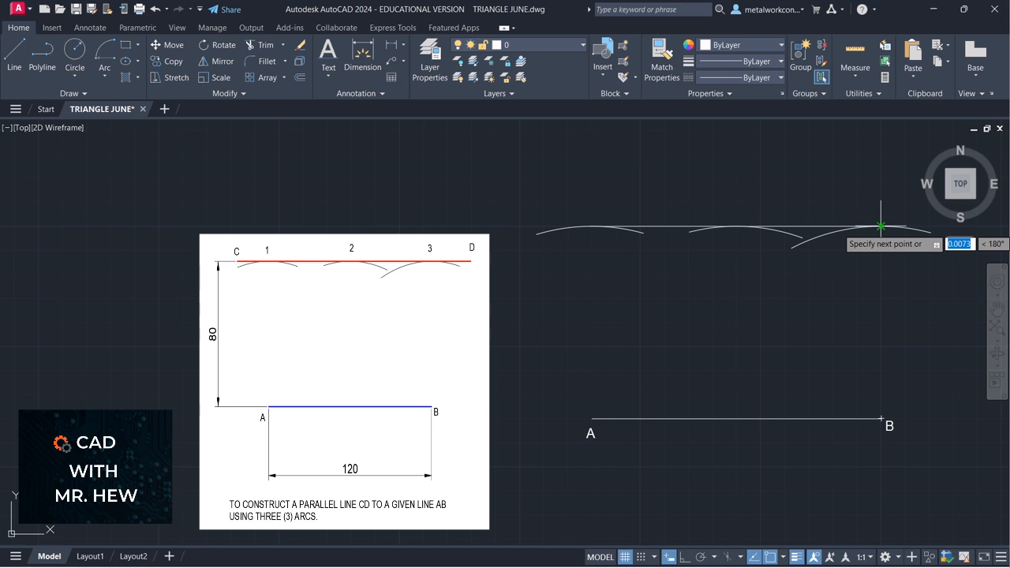
pyautogui.press('Return')
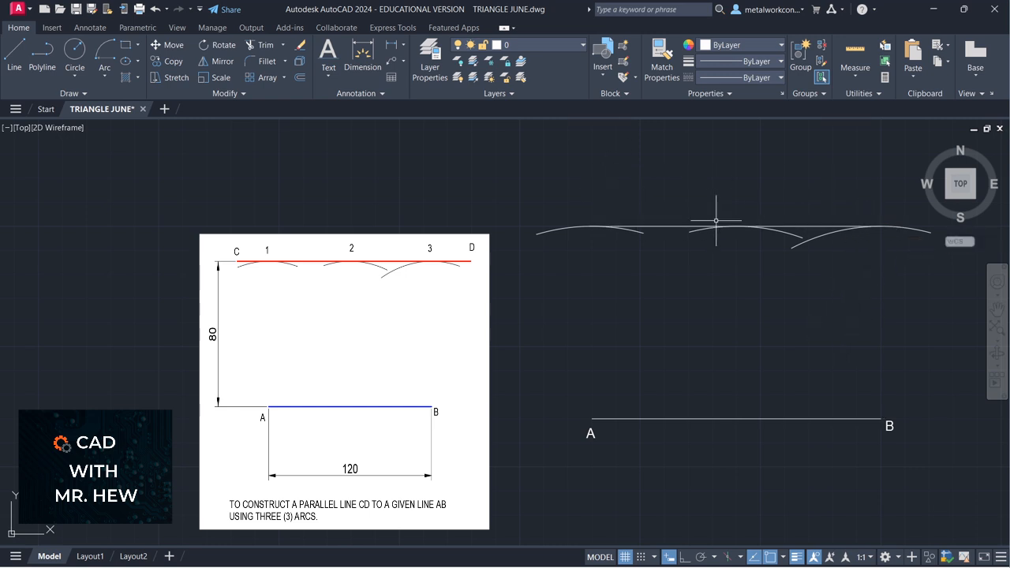
# Step: Stretch the upper line's left endpoint horizontally outward to the left extent of the arc above A
pyautogui.click(636, 226)
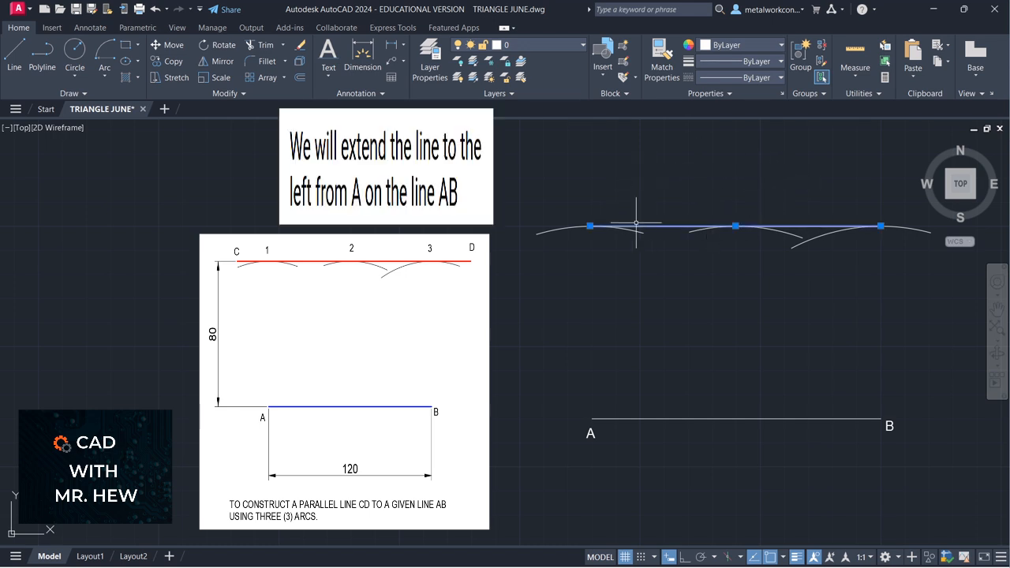
pyautogui.click(590, 227)
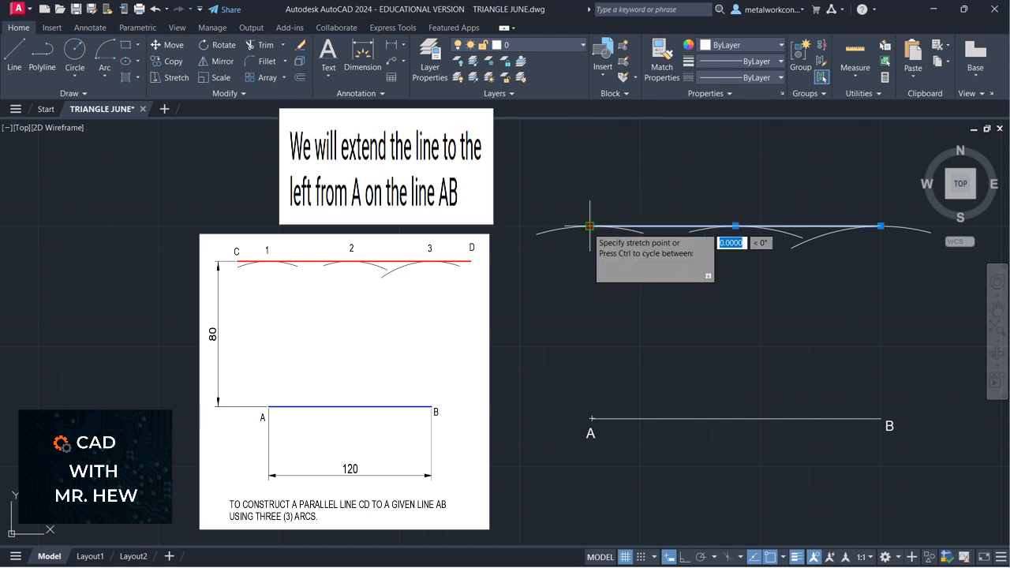
pyautogui.click(537, 225)
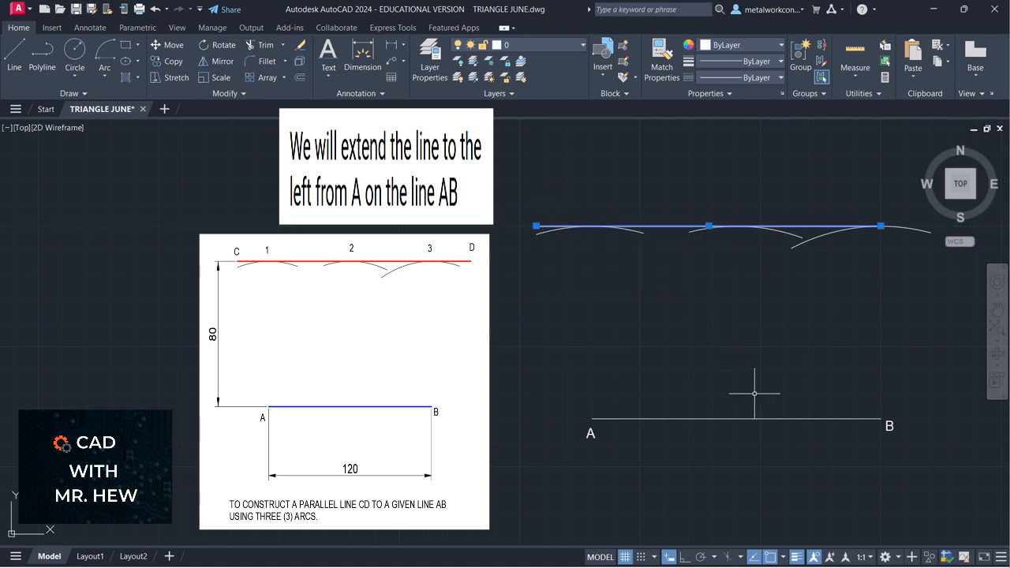
# Step: Stretch the upper line's right endpoint horizontally outward, slightly past the right end of the arc above B, and deselect the line
pyautogui.click(996, 314)
pyautogui.moveTo(913, 281)
pyautogui.mouseDown()
pyautogui.moveTo(916, 334)
pyautogui.moveTo(895, 361)
pyautogui.mouseUp()
pyautogui.press('Escape')
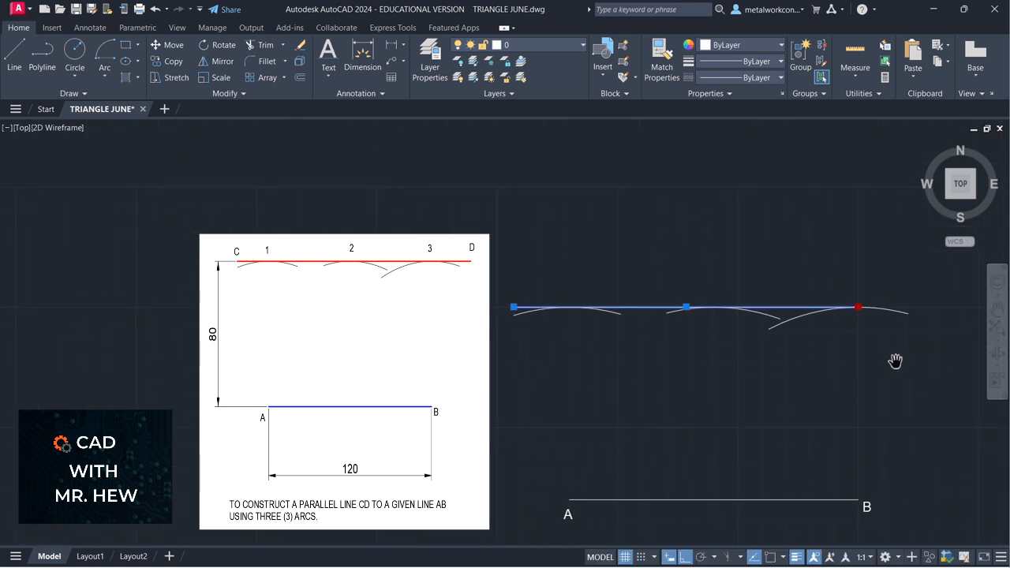
pyautogui.click(859, 307)
pyautogui.click(858, 307)
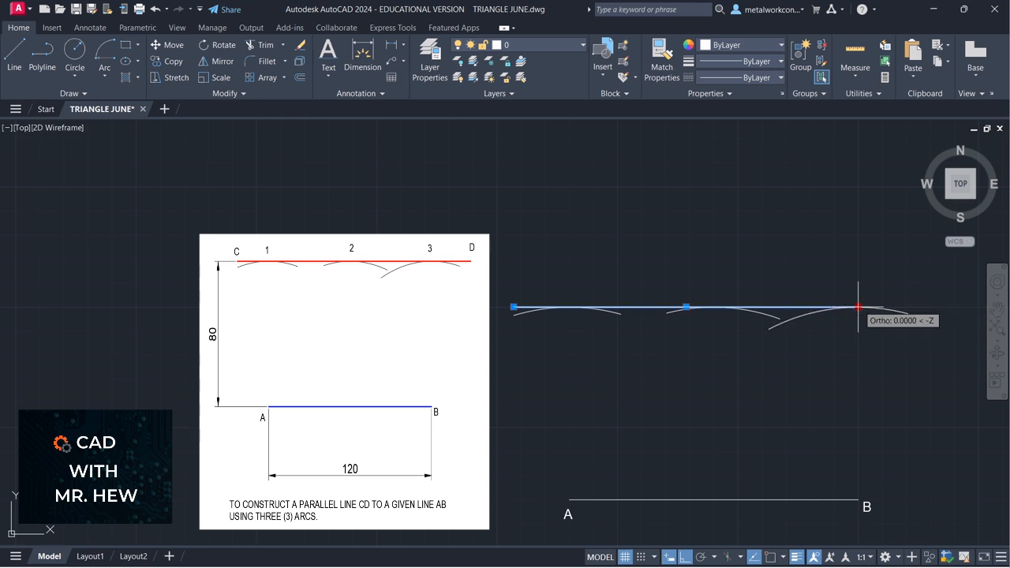
pyautogui.click(928, 307)
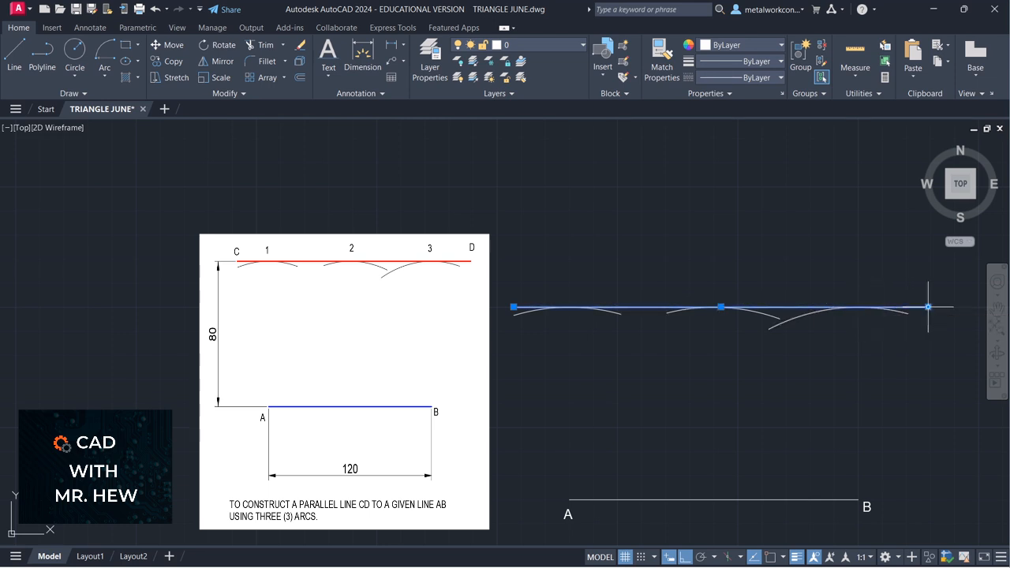
pyautogui.click(951, 353)
pyautogui.click(942, 344)
# Step: Place the single-line text label C just above the left end of the upper line
pyautogui.click(997, 309)
pyautogui.moveTo(792, 414)
pyautogui.mouseDown()
pyautogui.moveTo(836, 417)
pyautogui.moveTo(823, 404)
pyautogui.mouseUp()
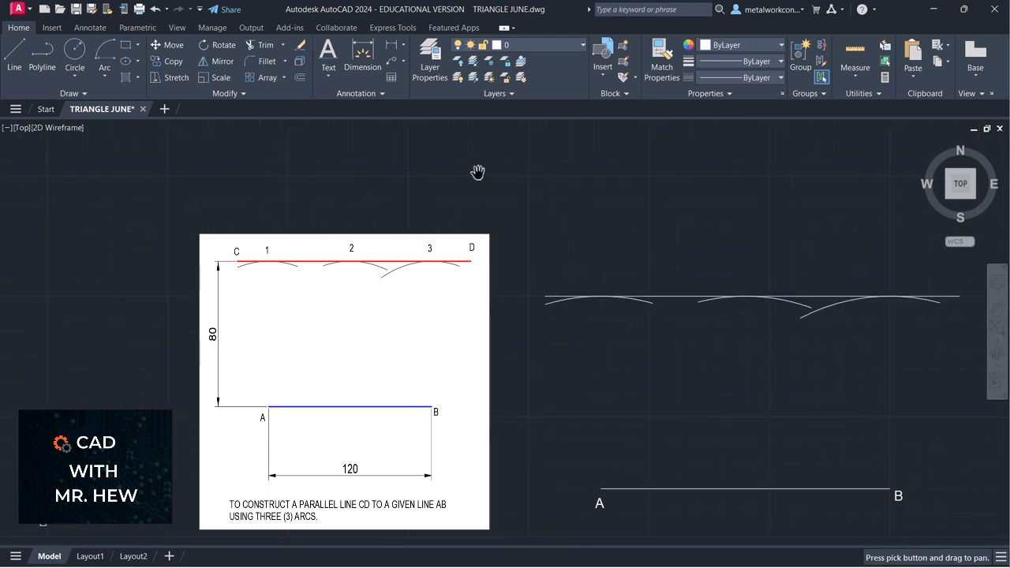
pyautogui.click(328, 67)
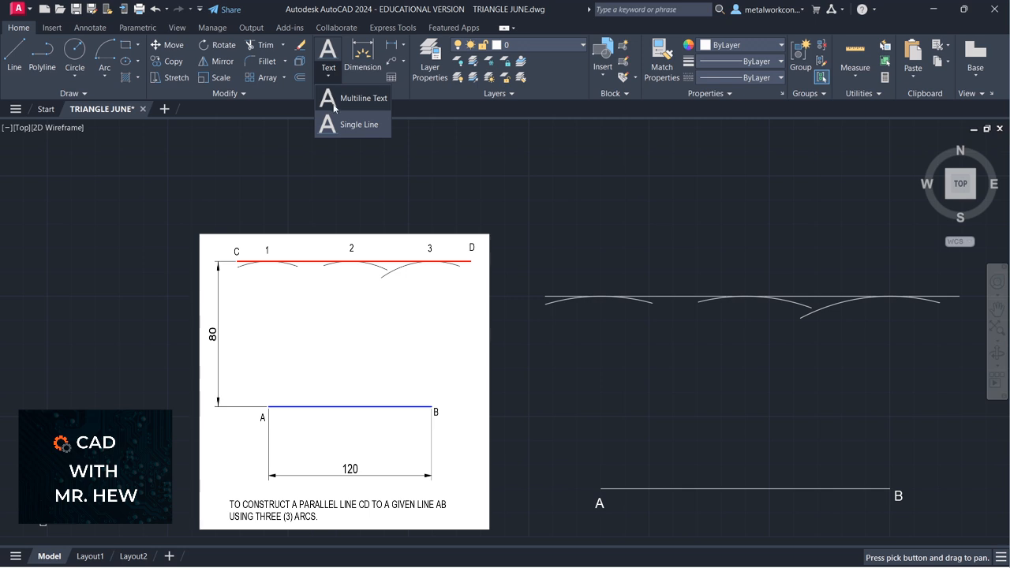
pyautogui.click(331, 125)
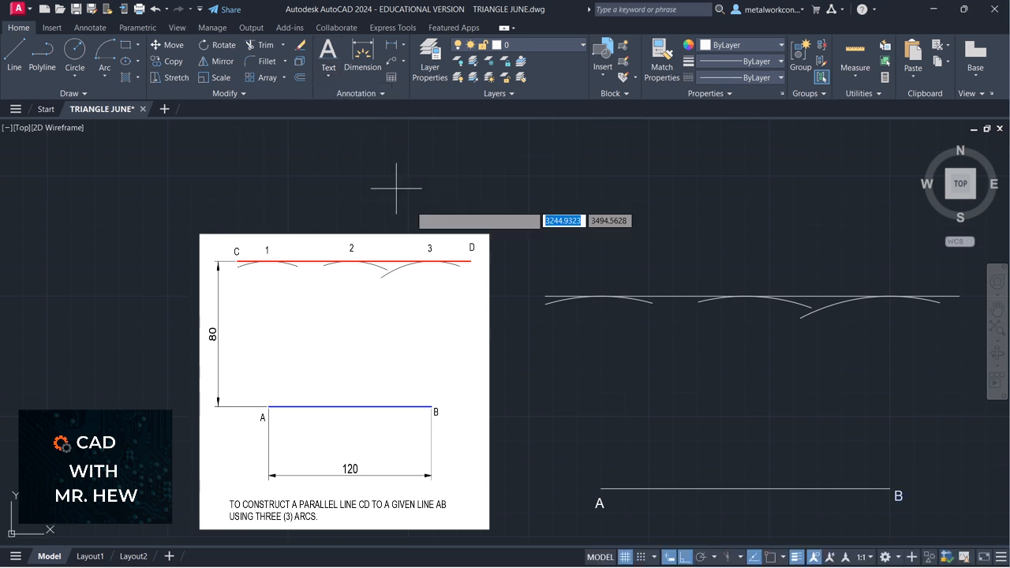
pyautogui.click(540, 289)
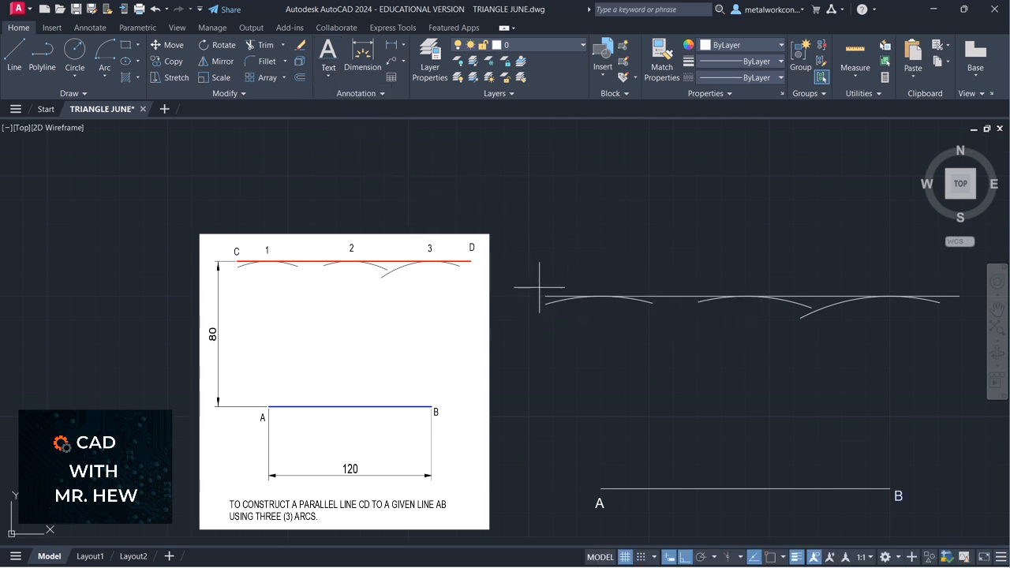
pyautogui.press('Return')
pyautogui.press('Return')
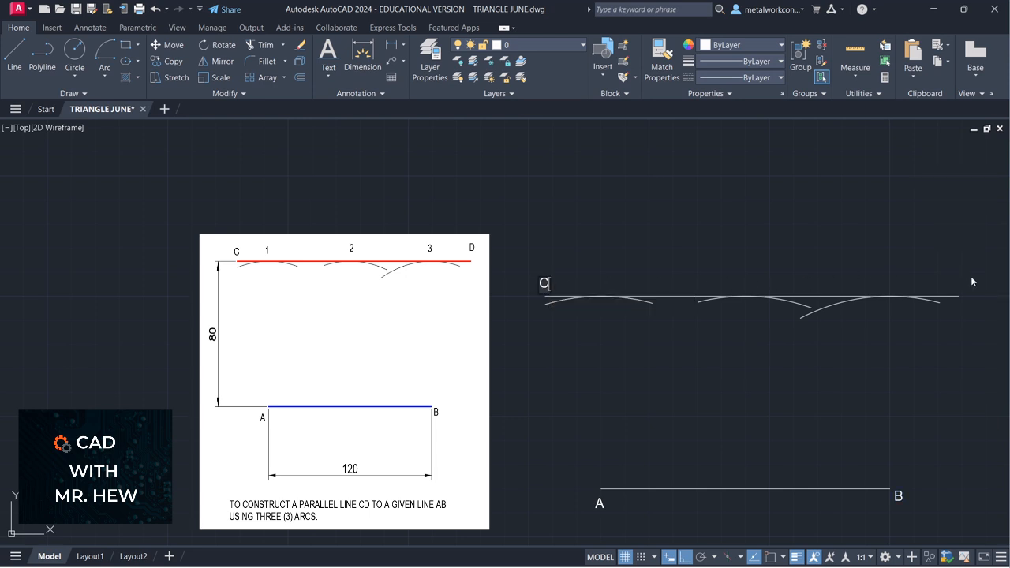
# Step: Label the upper line's right end D and number the three arcs 1, 2 and 3 from left to right above the line
pyautogui.write('D')
pyautogui.click(586, 289)
pyautogui.click(748, 286)
pyautogui.click(884, 284)
pyautogui.press('Escape')
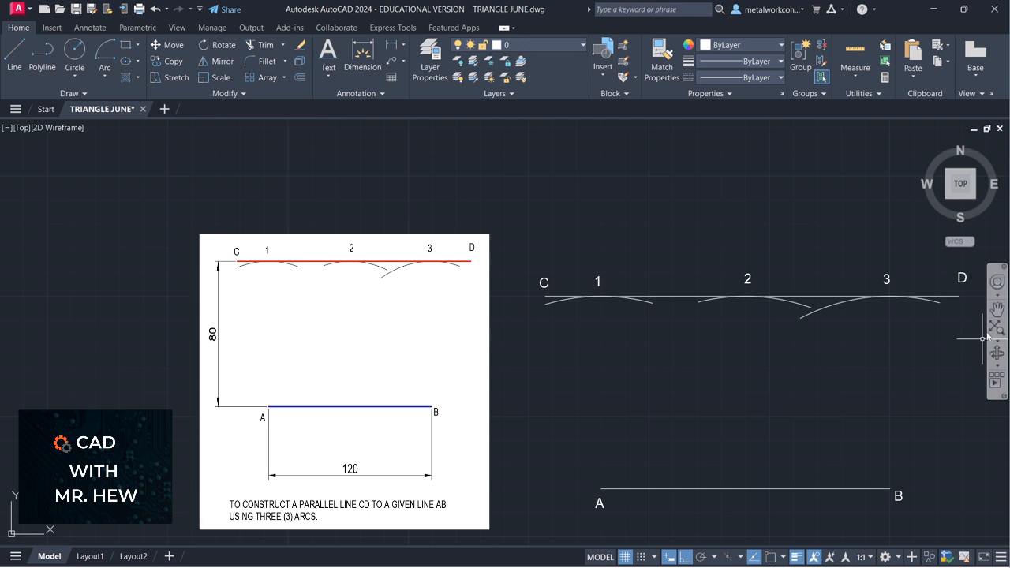
# Step: Add a linear dimension for the length of line AB, placed below the line
pyautogui.click(997, 310)
pyautogui.moveTo(929, 366); pyautogui.dragTo(926, 340)
pyautogui.scroll(-2, 926, 339)
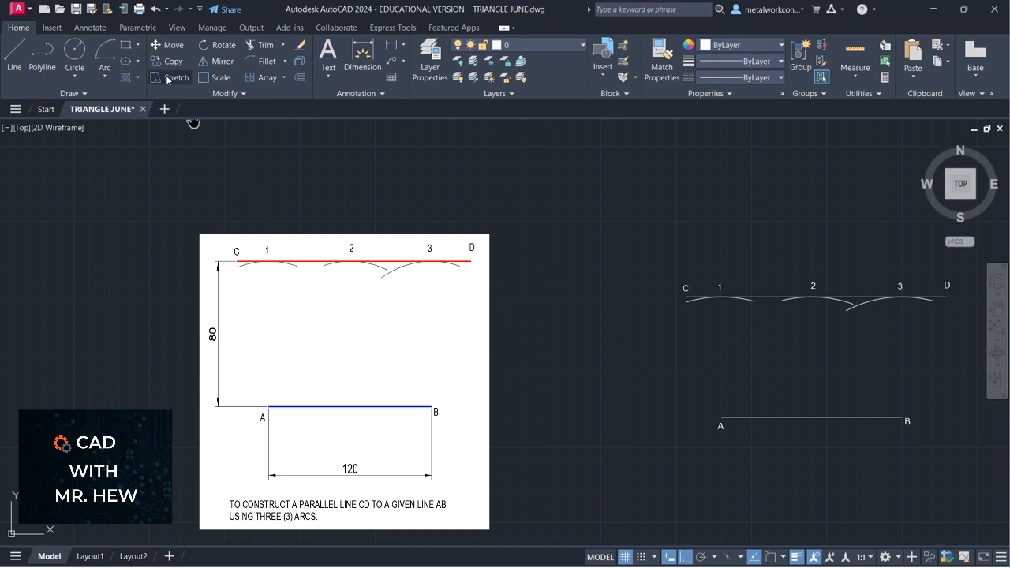
pyautogui.click(402, 49)
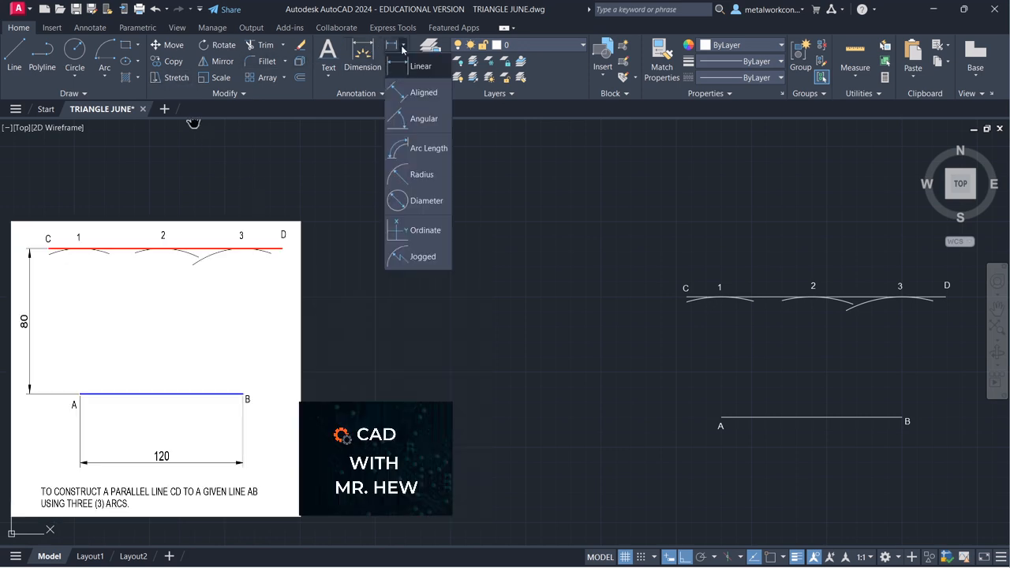
pyautogui.click(418, 93)
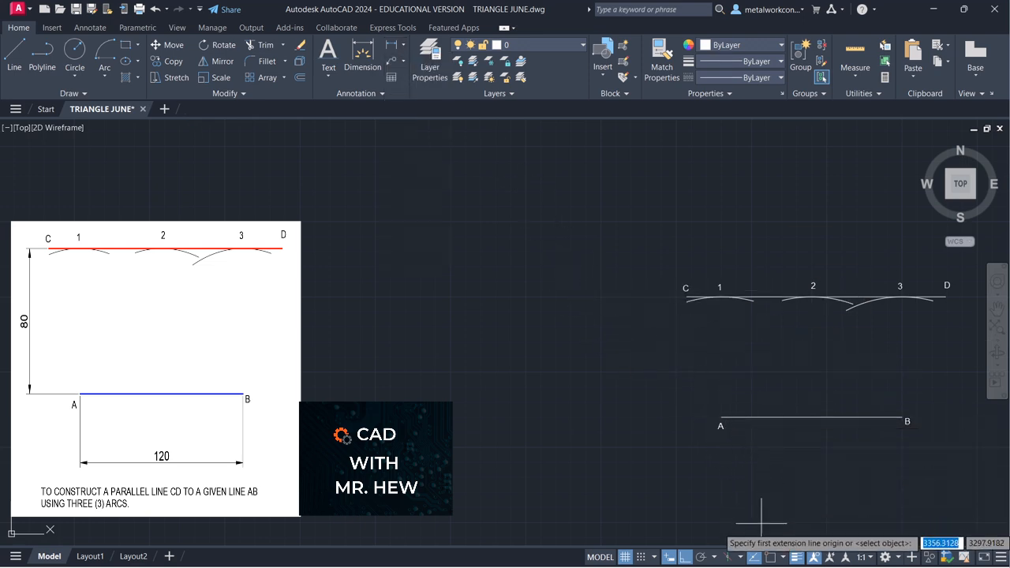
pyautogui.click(720, 417)
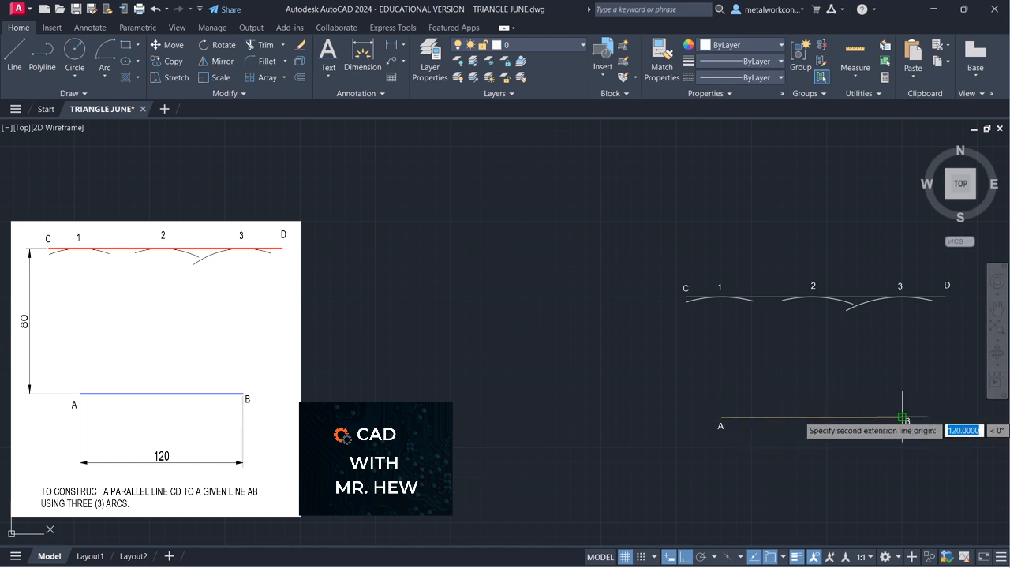
pyautogui.click(902, 417)
pyautogui.click(901, 475)
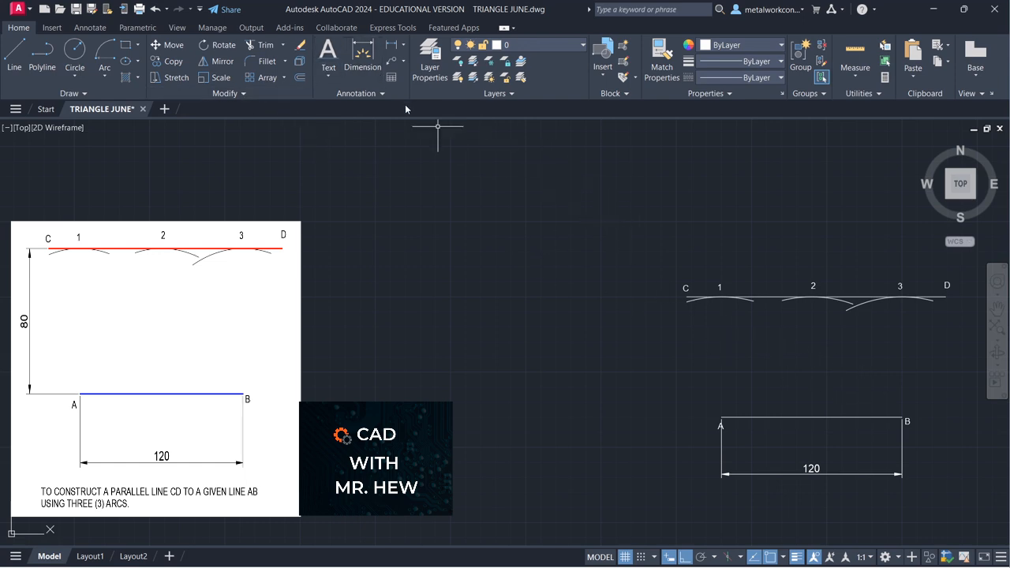
# Step: Add a vertical linear dimension from endpoint A to the left end of line CD, placed outside the lines' left ends
pyautogui.press('Return')
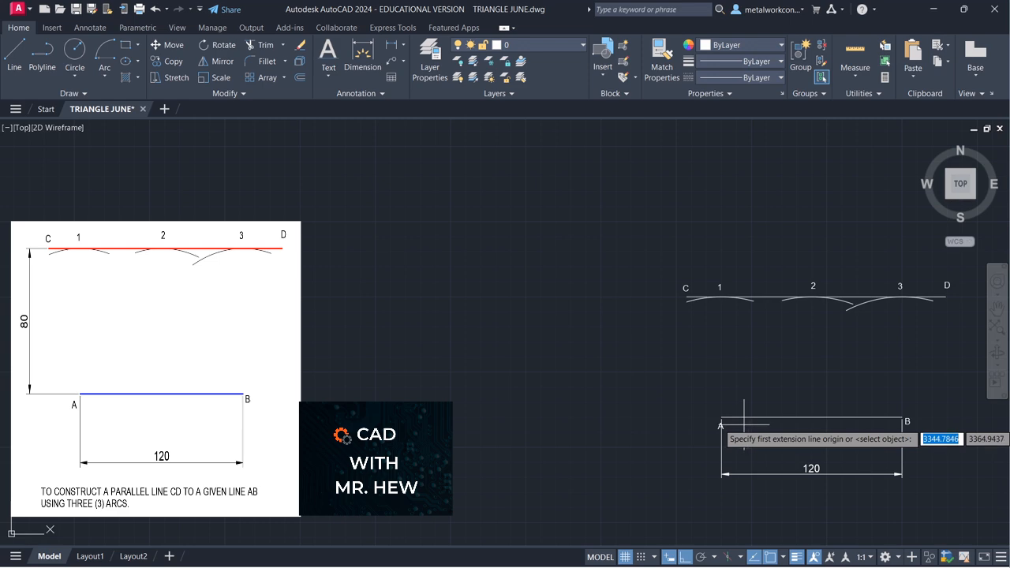
pyautogui.click(721, 416)
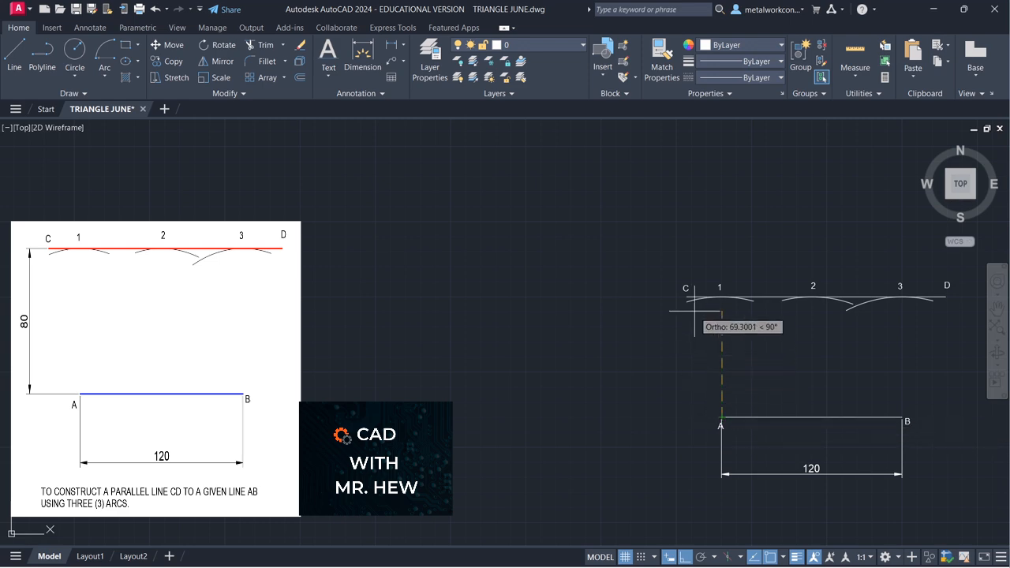
pyautogui.click(685, 297)
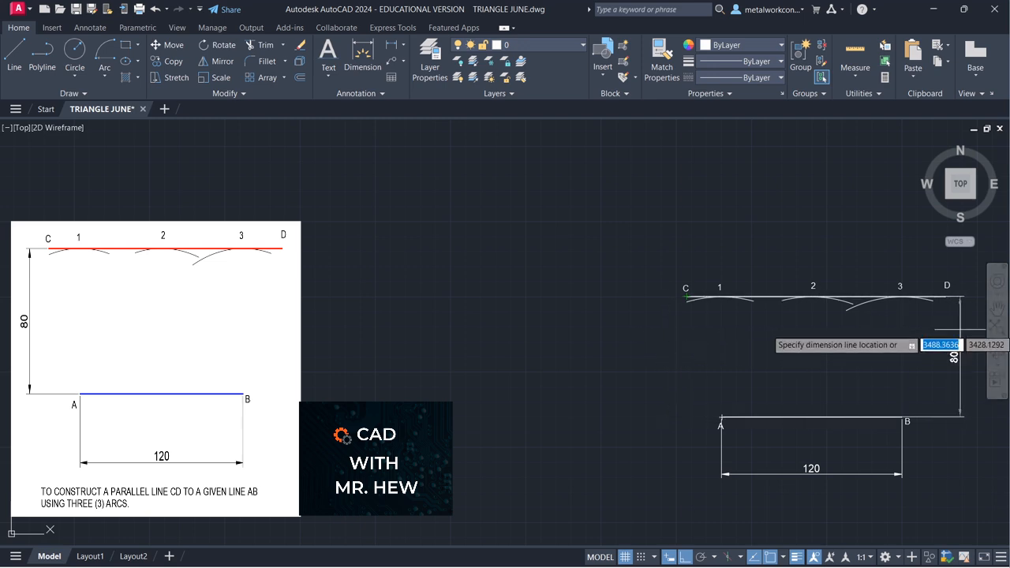
pyautogui.click(664, 347)
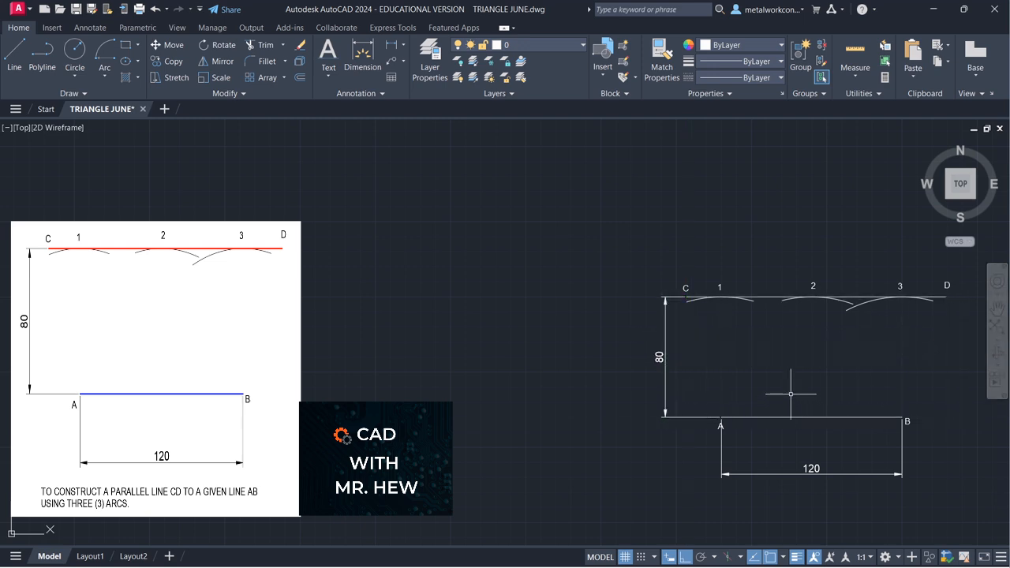
# Step: Assign lines AB and CD to the OUTLINE layer and clear the selection
pyautogui.click(998, 310)
pyautogui.moveTo(913, 350)
pyautogui.mouseDown()
pyautogui.moveTo(897, 355)
pyautogui.moveTo(884, 327)
pyautogui.moveTo(890, 310)
pyautogui.mouseUp()
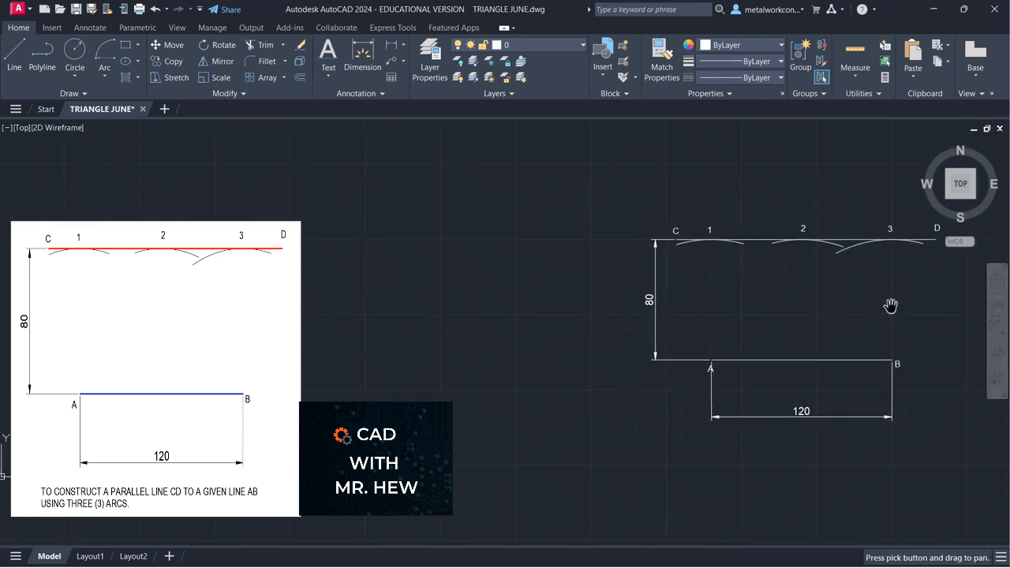
pyautogui.press('Escape')
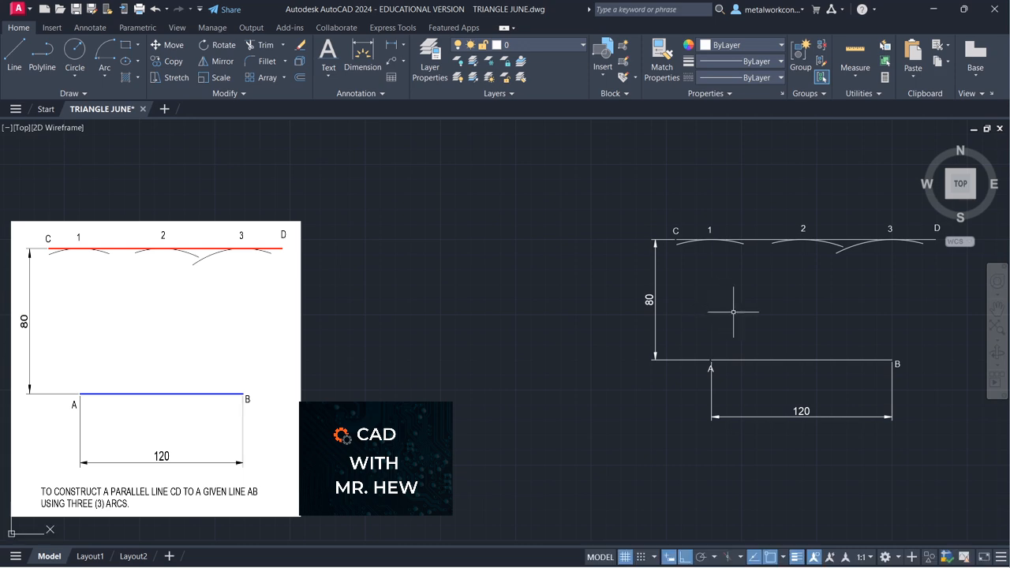
pyautogui.click(803, 361)
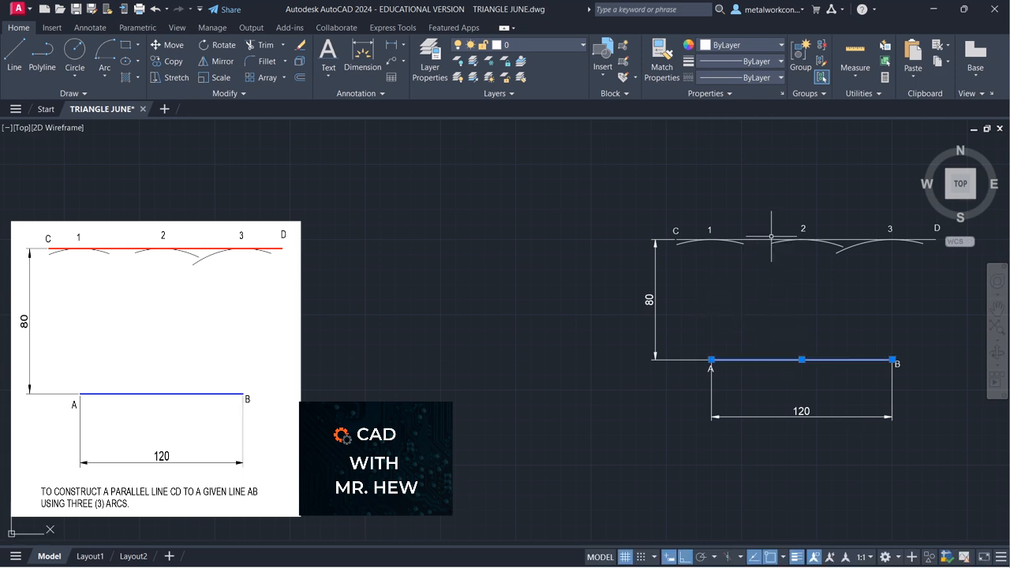
pyautogui.click(762, 239)
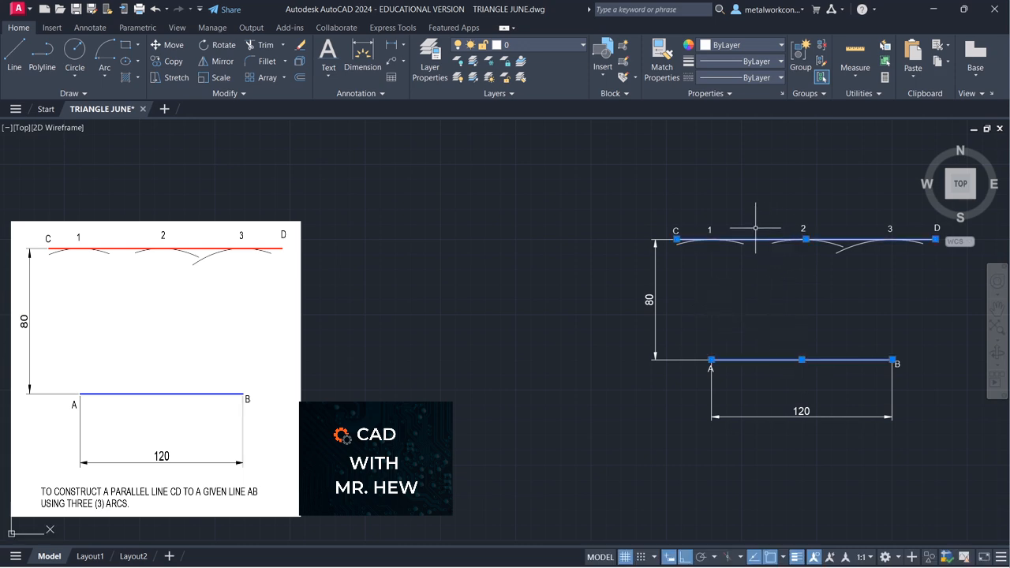
pyautogui.click(583, 45)
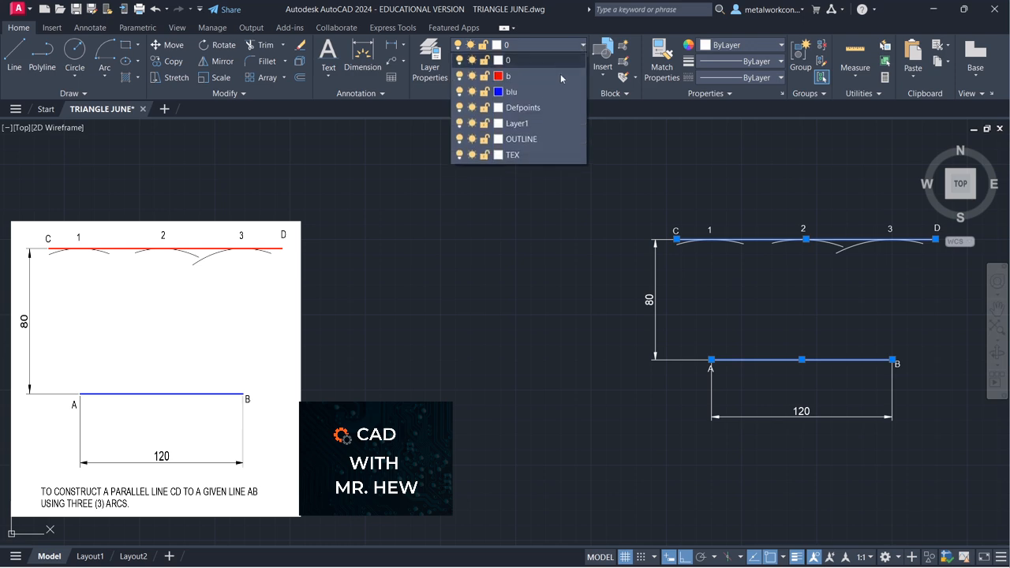
pyautogui.click(528, 140)
pyautogui.press('Escape')
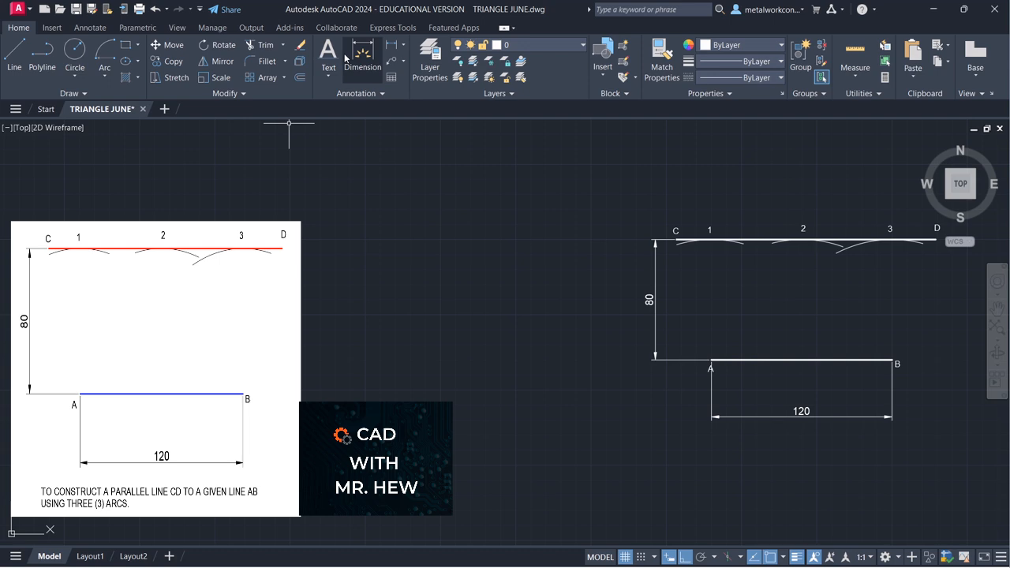
# Step: Create a multiline text note below the horizontal dimension reading "TO CONSTRUCT A PARALLEL LINE CD TO A GIVEN LINE AB"
pyautogui.click(327, 75)
pyautogui.click(347, 124)
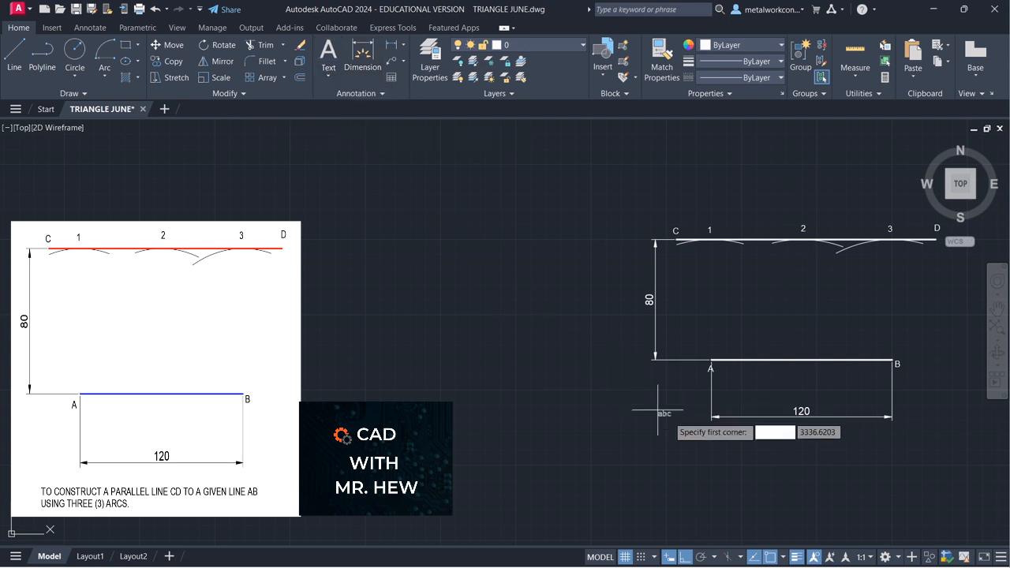
pyautogui.click(669, 437)
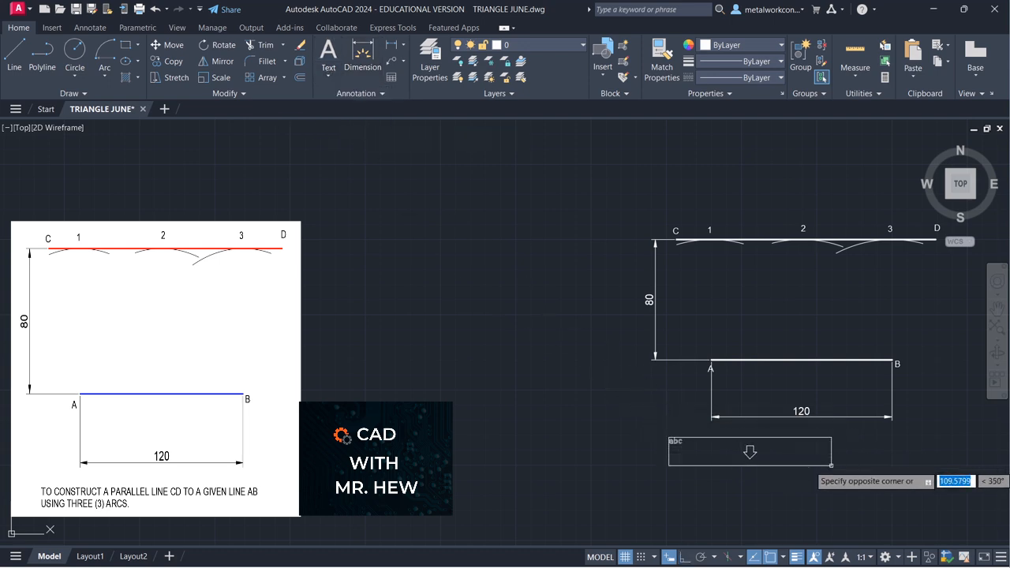
pyautogui.click(980, 472)
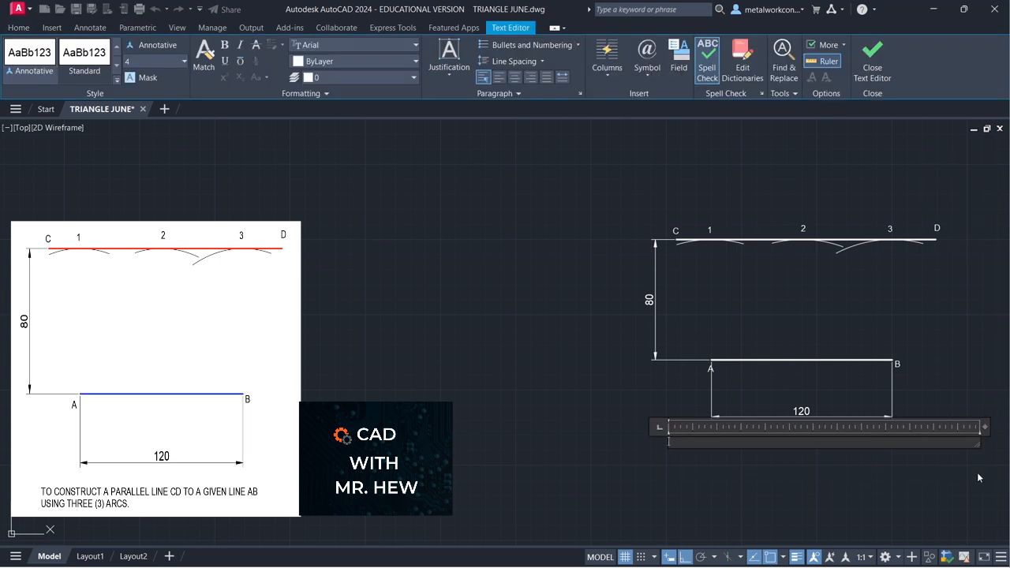
pyautogui.write('TO CONSTRUCT A PARALLEL LINE')
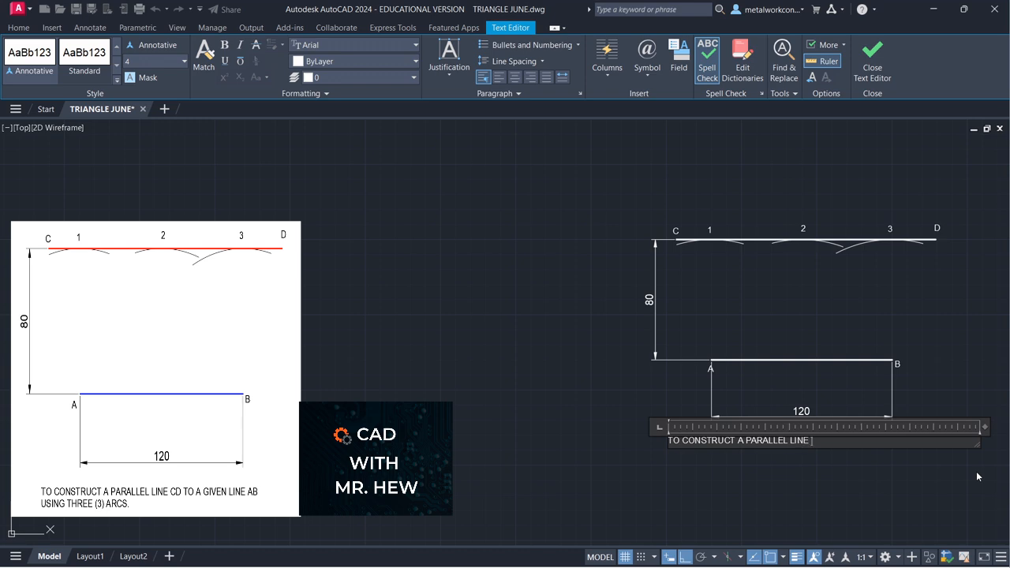
pyautogui.write(' CD TO A GIVEN LINE AB')
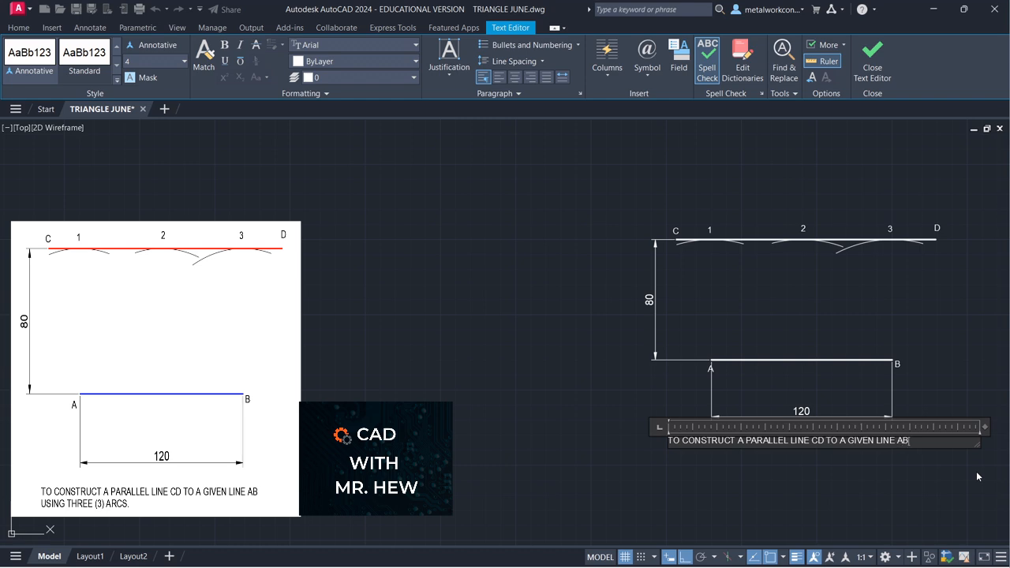
# Step: Start a second line in the note with "USING" and close the text editor, saving the changes
pyautogui.press('Return')
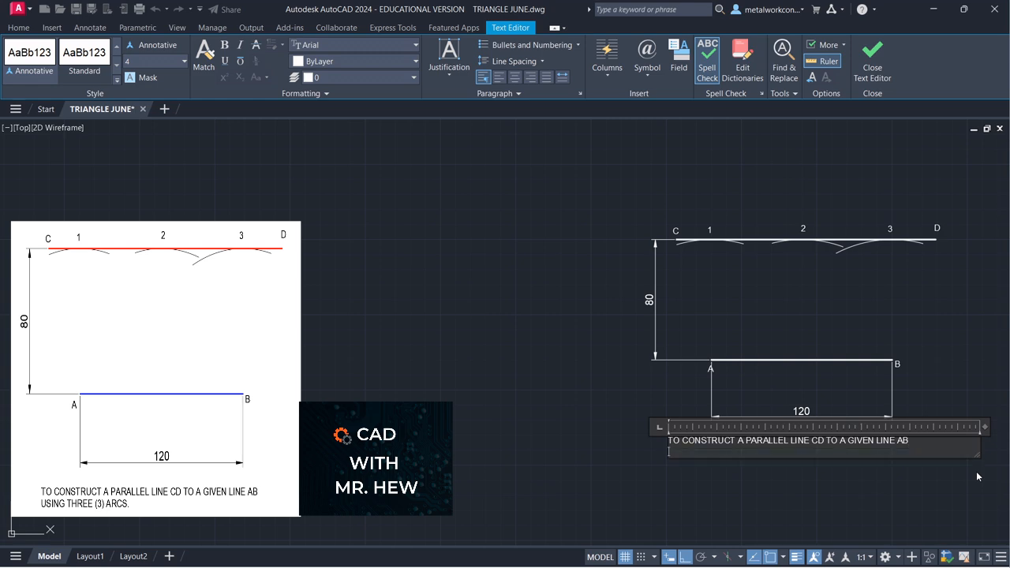
pyautogui.write('USING')
pyautogui.press('Num_Lock')
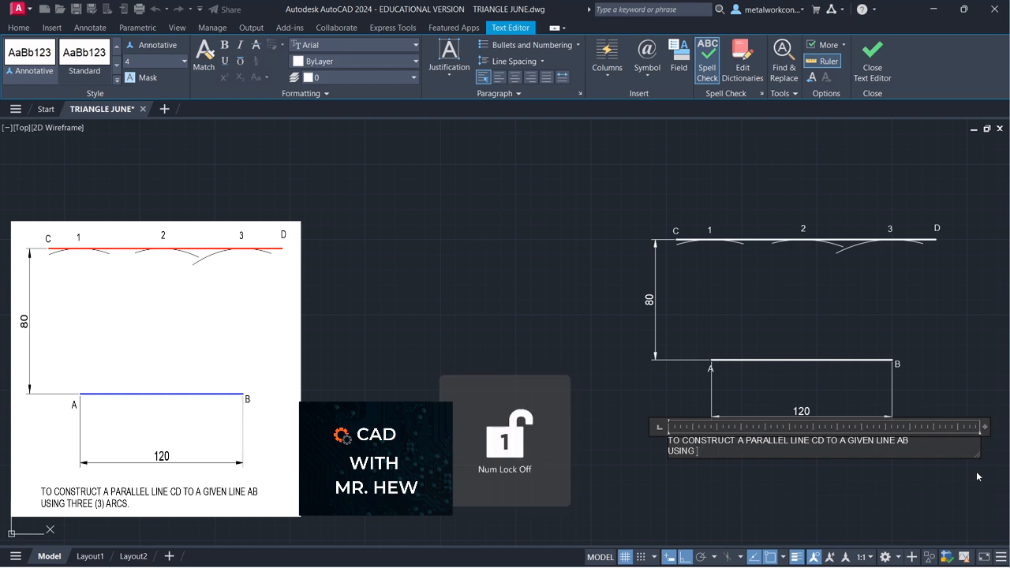
pyautogui.press('Escape')
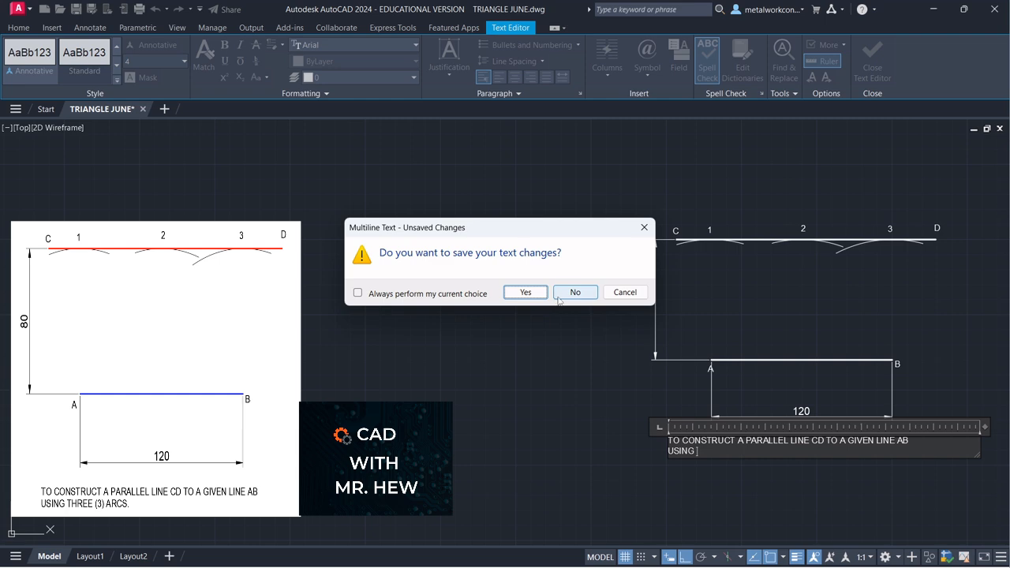
pyautogui.click(530, 297)
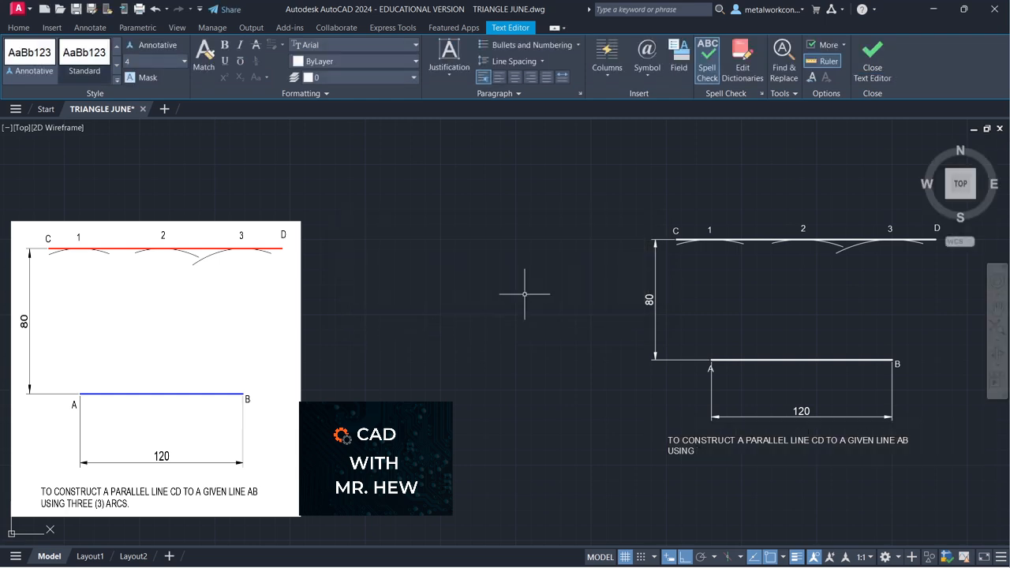
# Step: Reopen the note and complete its second line as "USING THREE (3) ARCS."
pyautogui.doubleClick(694, 450)
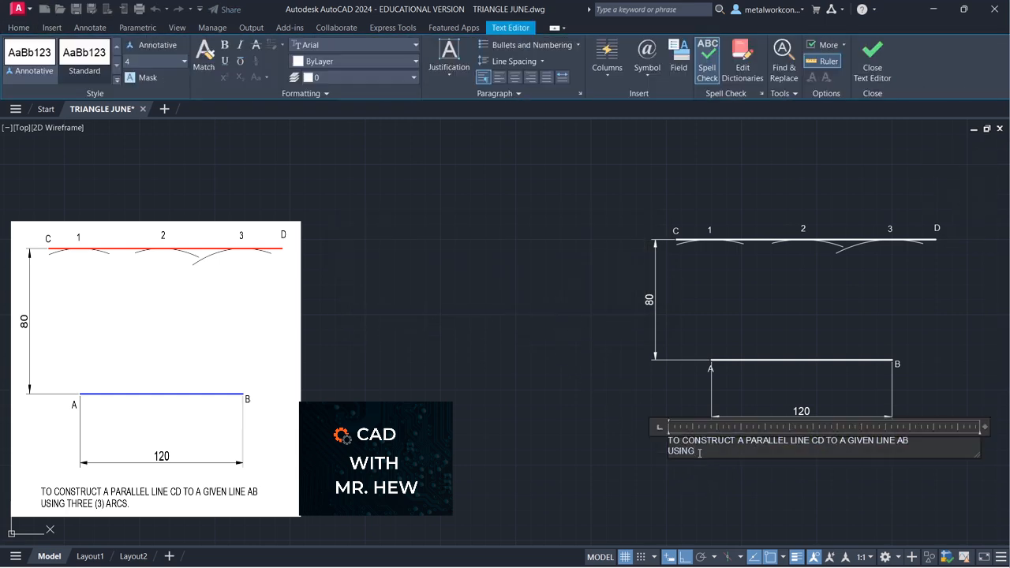
pyautogui.write('THREE ')
pyautogui.write('(3)M')
pyautogui.press('BackSpace')
pyautogui.write('ARC')
pyautogui.write('D')
pyautogui.press('BackSpace')
pyautogui.press('BackSpace')
pyautogui.write('S')
pyautogui.press('BackSpace')
pyautogui.write('CS')
pyautogui.click(847, 512)
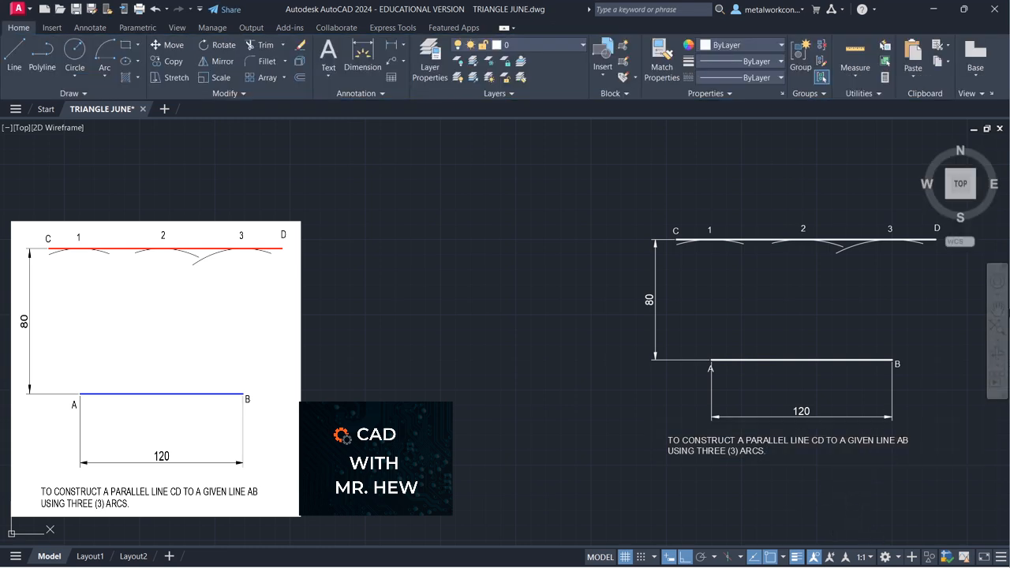
# Step: Reposition the label A vertically at the left end of line AB with the Move command
pyautogui.click(996, 308)
pyautogui.moveTo(976, 319)
pyautogui.mouseDown()
pyautogui.moveTo(949, 323)
pyautogui.moveTo(969, 328)
pyautogui.mouseUp()
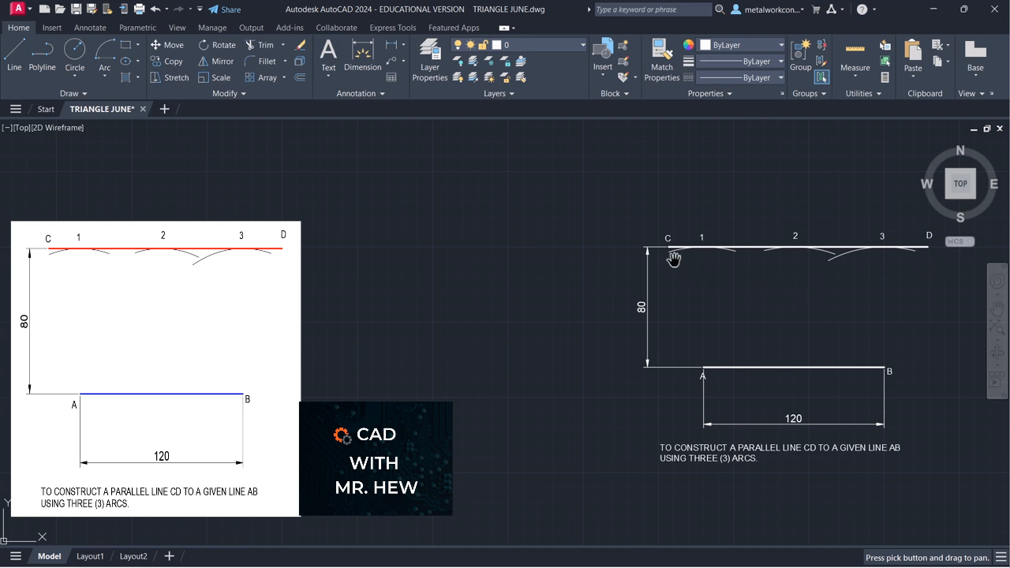
pyautogui.press('Escape')
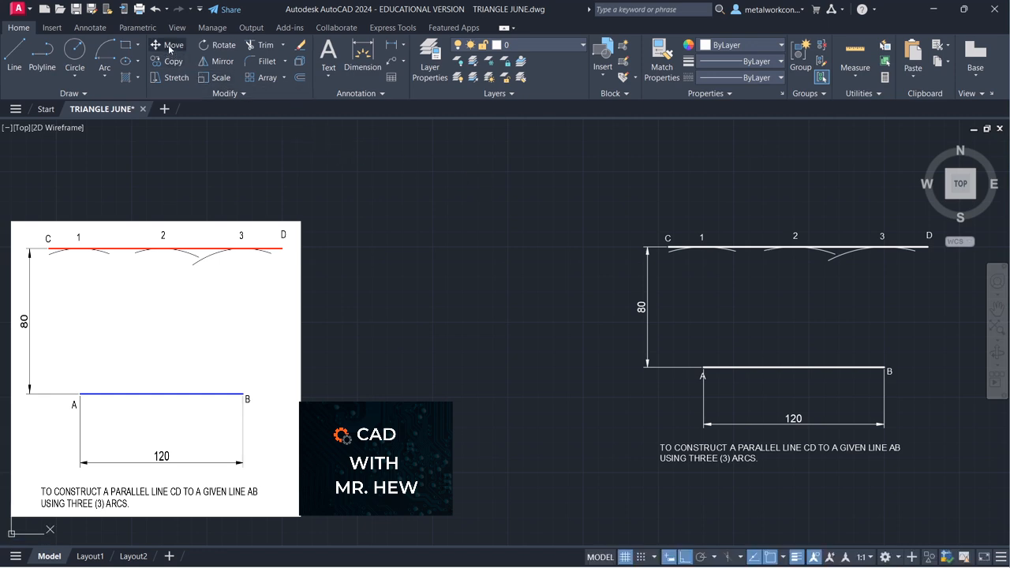
pyautogui.press('Return')
pyautogui.click(701, 378)
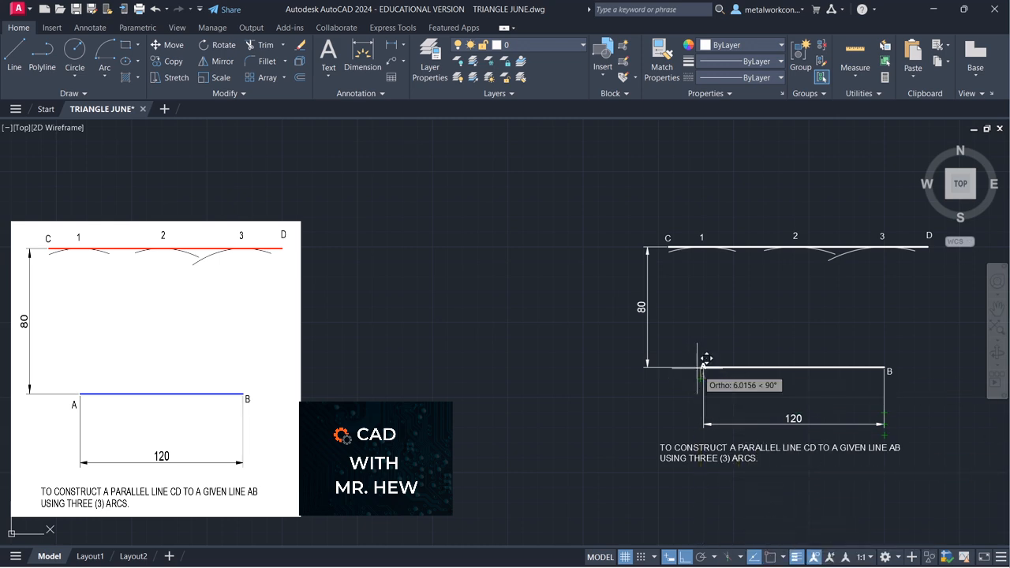
pyautogui.click(702, 370)
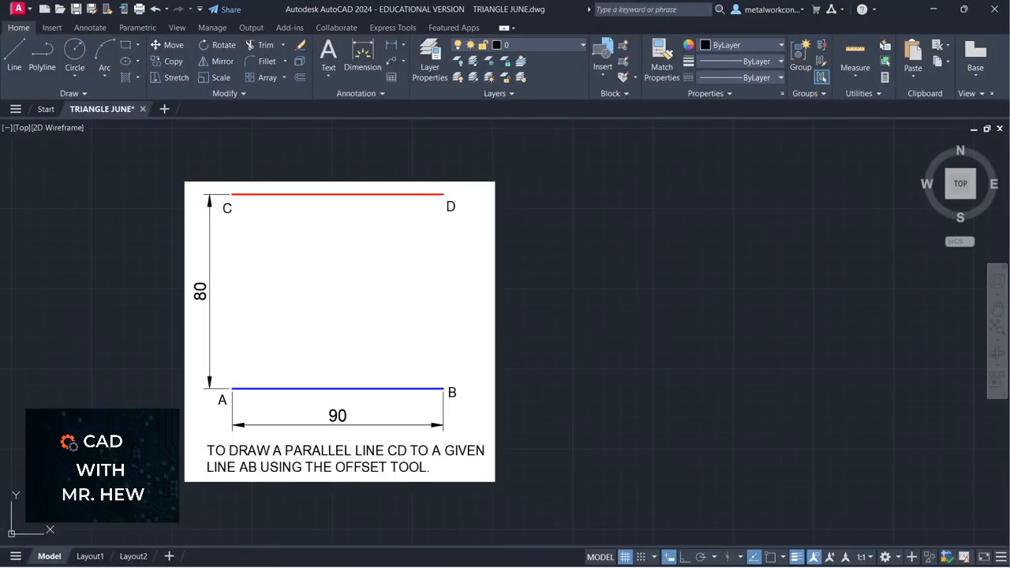
# Step: Draw a horizontal line 90 units long to the right of the reference picture, with snap and ortho modes on
pyautogui.click(13, 54)
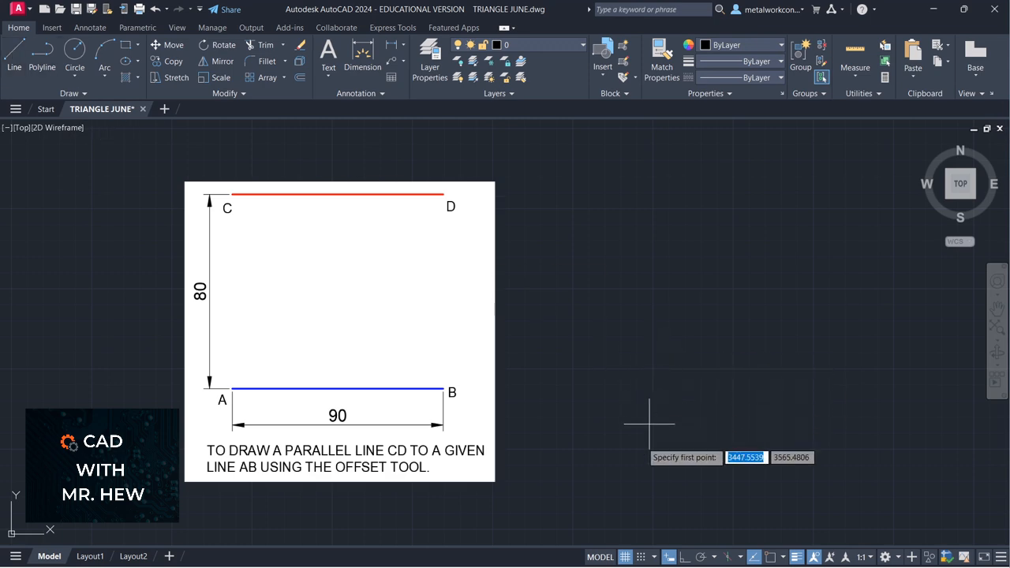
pyautogui.click(641, 557)
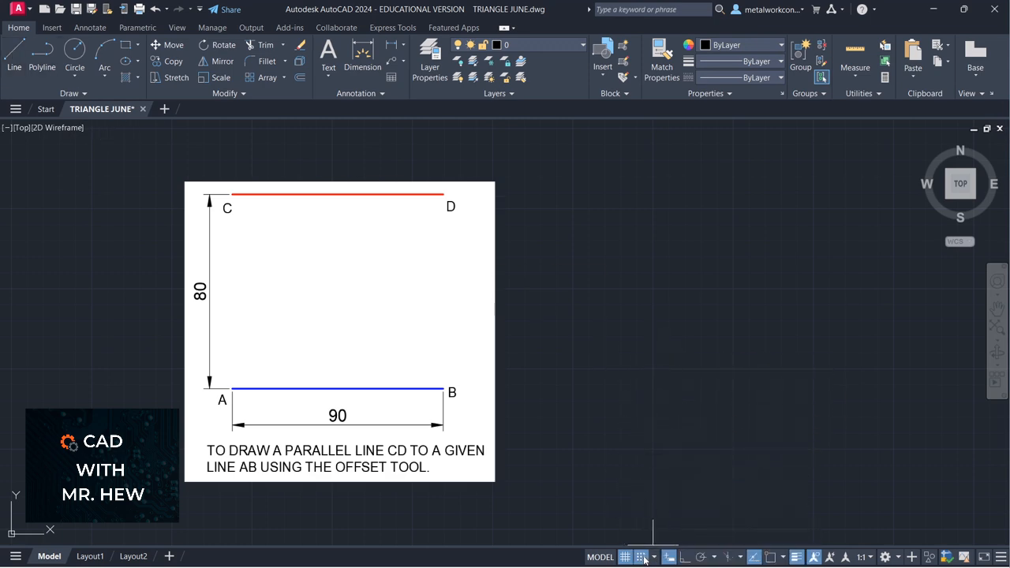
pyautogui.click(683, 556)
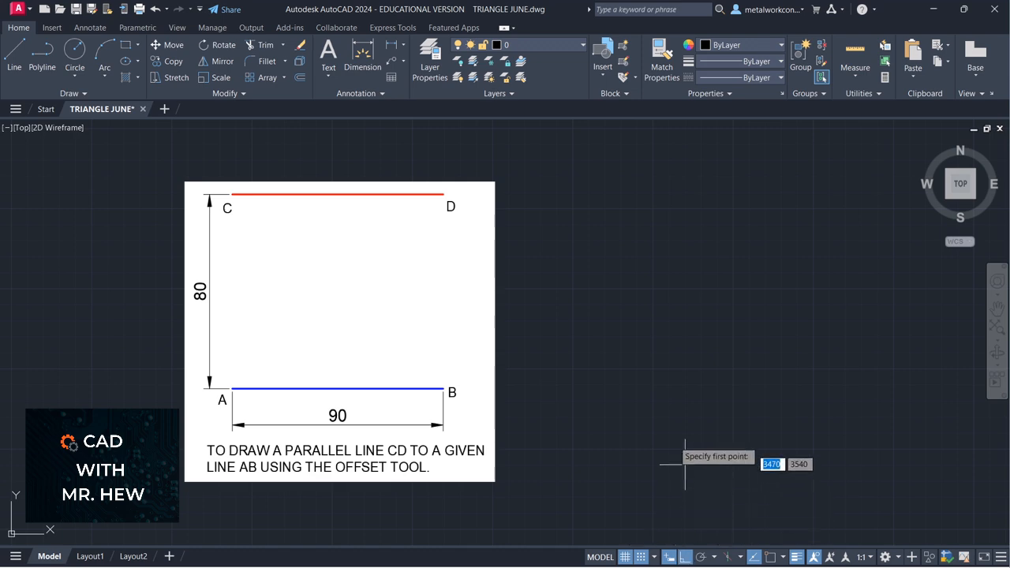
pyautogui.click(639, 368)
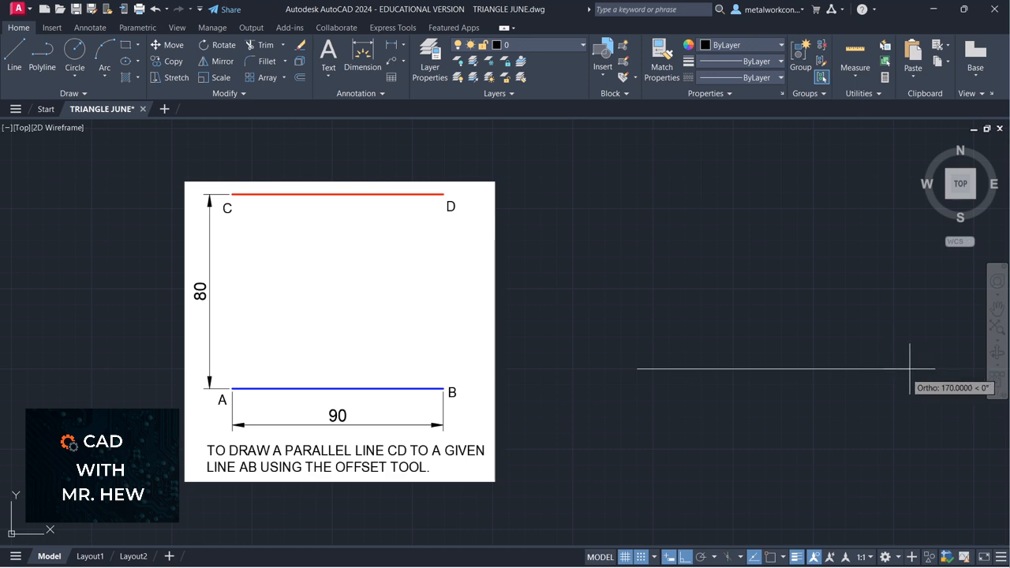
pyautogui.write('90')
pyautogui.press('Return')
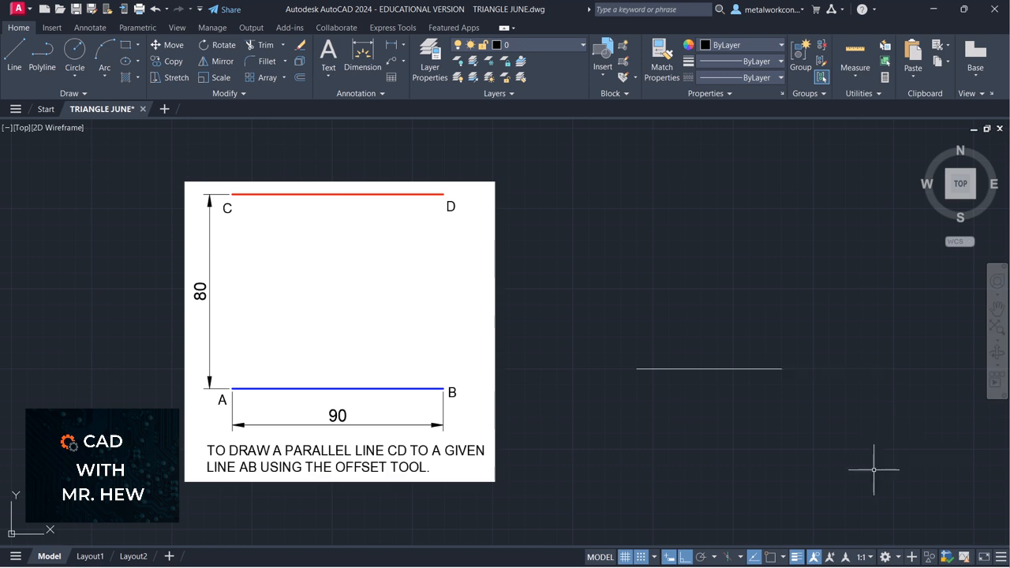
# Step: Start single-line text with height 4 and no rotation, and place the label A below the line's left end
pyautogui.click(996, 308)
pyautogui.moveTo(873, 368)
pyautogui.mouseDown()
pyautogui.moveTo(935, 361)
pyautogui.moveTo(944, 428)
pyautogui.mouseUp()
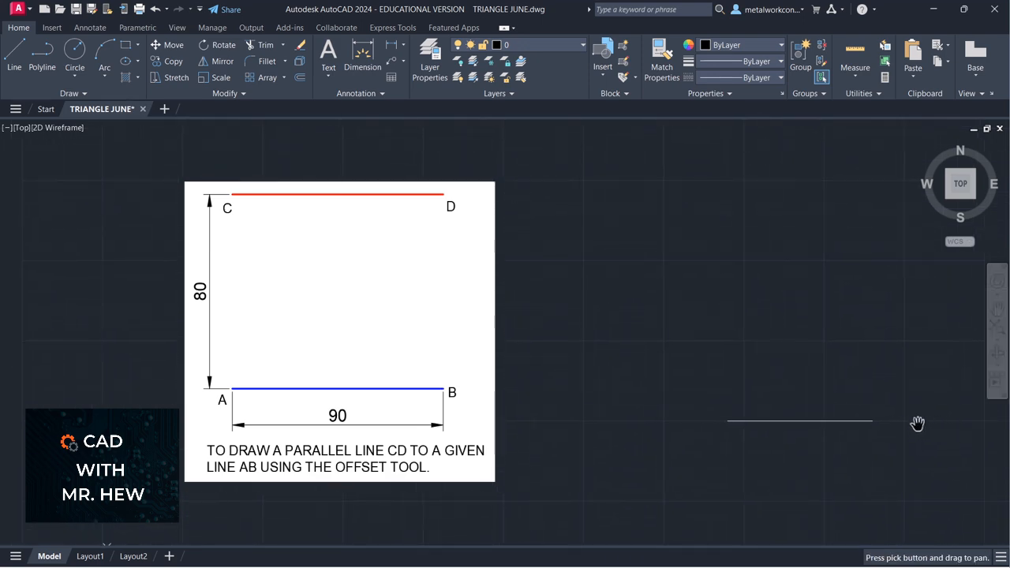
pyautogui.scroll(2, 908, 422)
pyautogui.scroll(2, 842, 465)
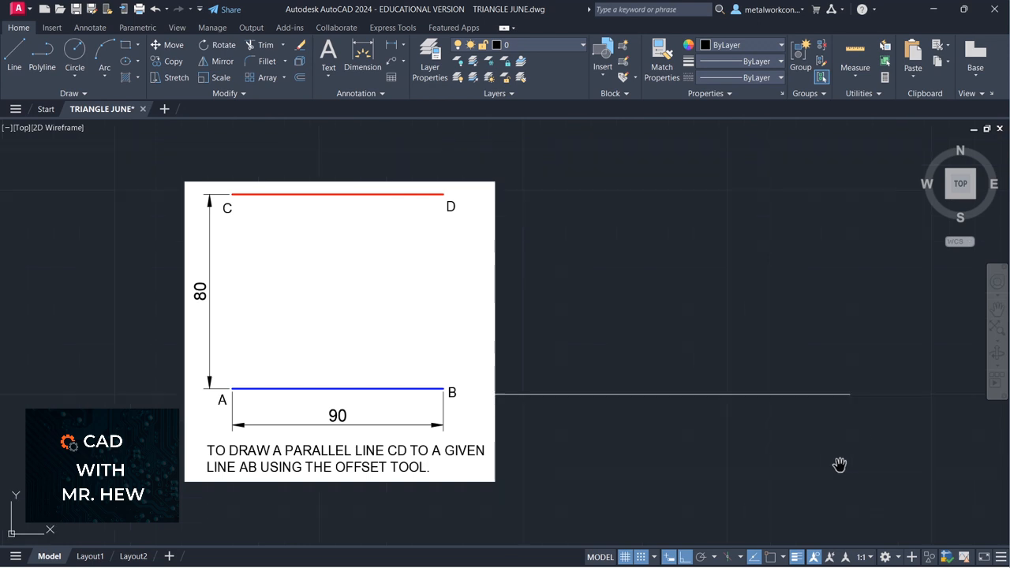
pyautogui.moveTo(839, 467)
pyautogui.mouseDown()
pyautogui.moveTo(908, 468)
pyautogui.moveTo(929, 493)
pyautogui.mouseUp()
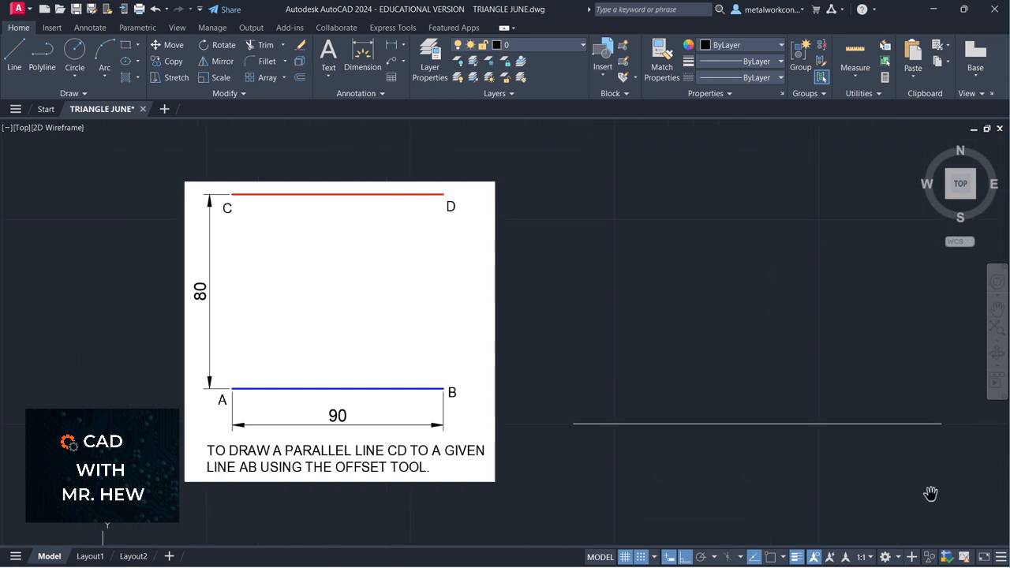
pyautogui.press('Escape')
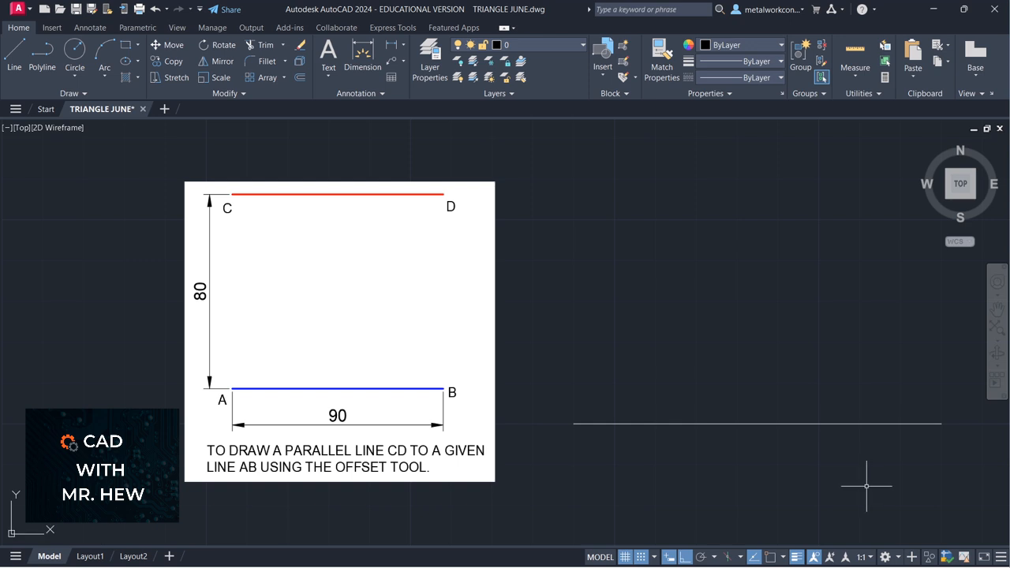
pyautogui.click(325, 76)
pyautogui.click(345, 127)
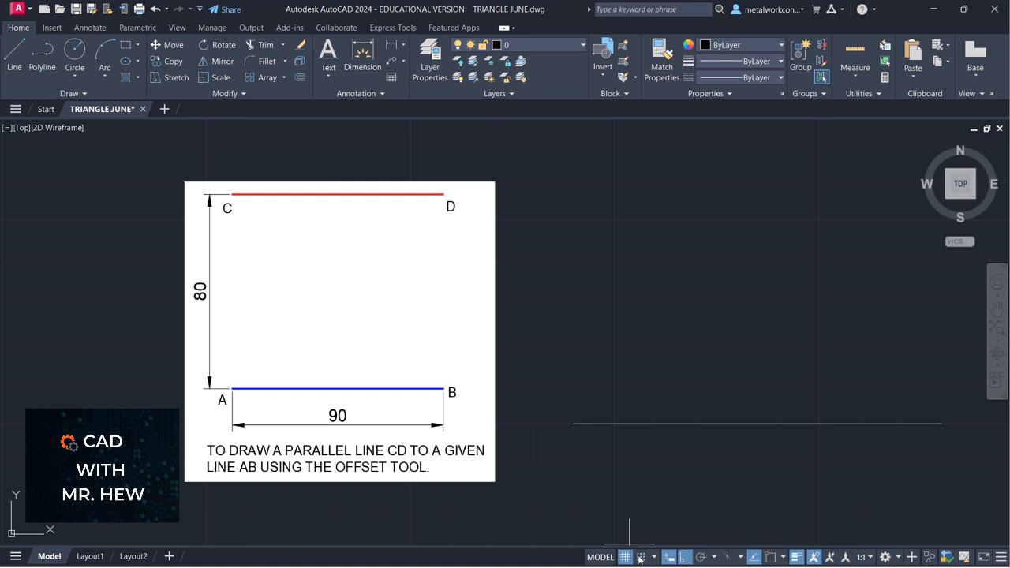
pyautogui.click(571, 444)
pyautogui.write('4')
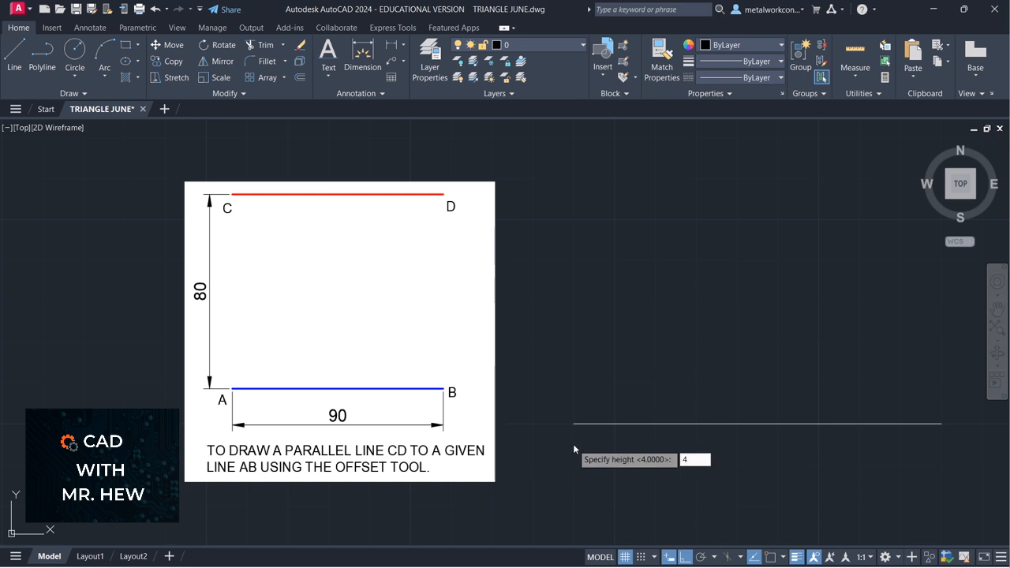
pyautogui.press('Return')
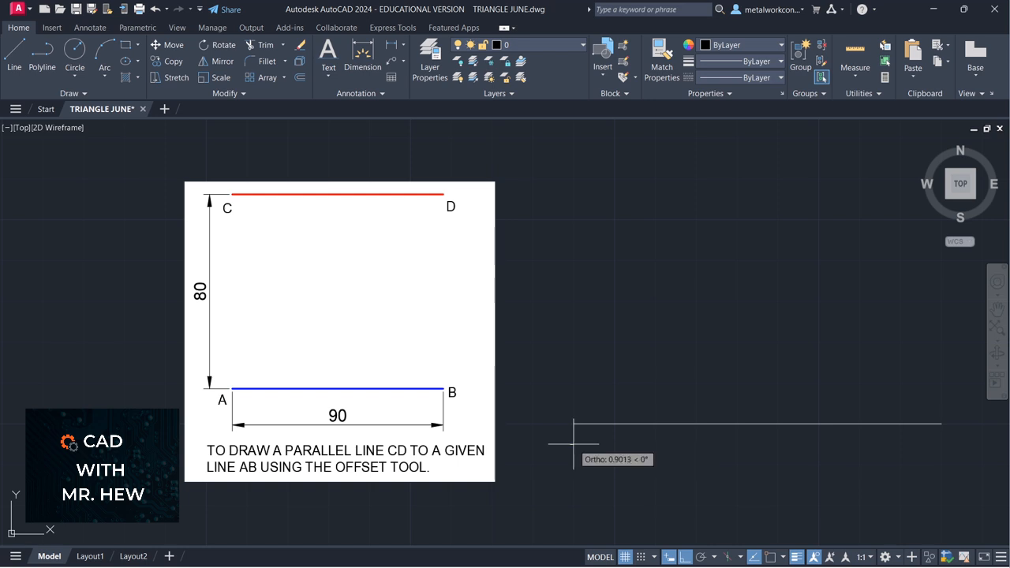
pyautogui.press('Return')
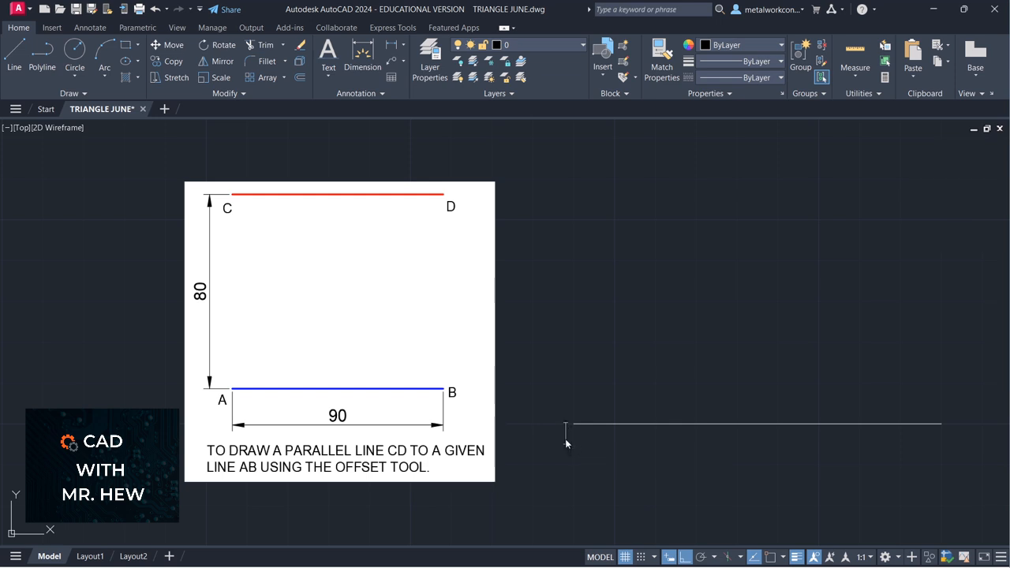
pyautogui.write('a')
# Step: Add the label B just beyond the line's right end and finish the text command
pyautogui.click(953, 436)
pyautogui.write('B')
pyautogui.click(940, 462)
pyautogui.press('Escape')
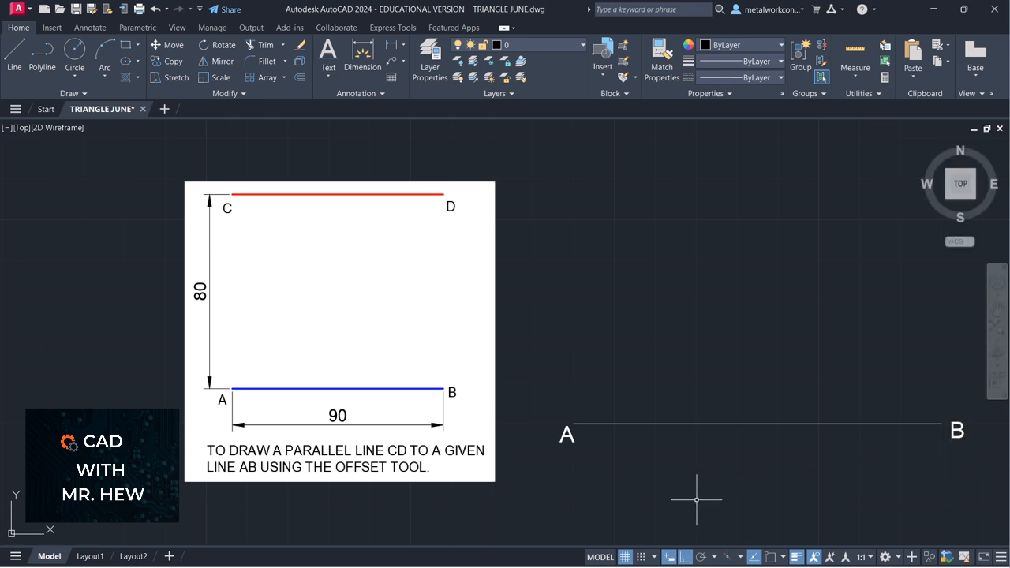
# Step: Show the command line and offset line AB upward by 80 to create a parallel line
pyautogui.hotkey('ctrl', '9')
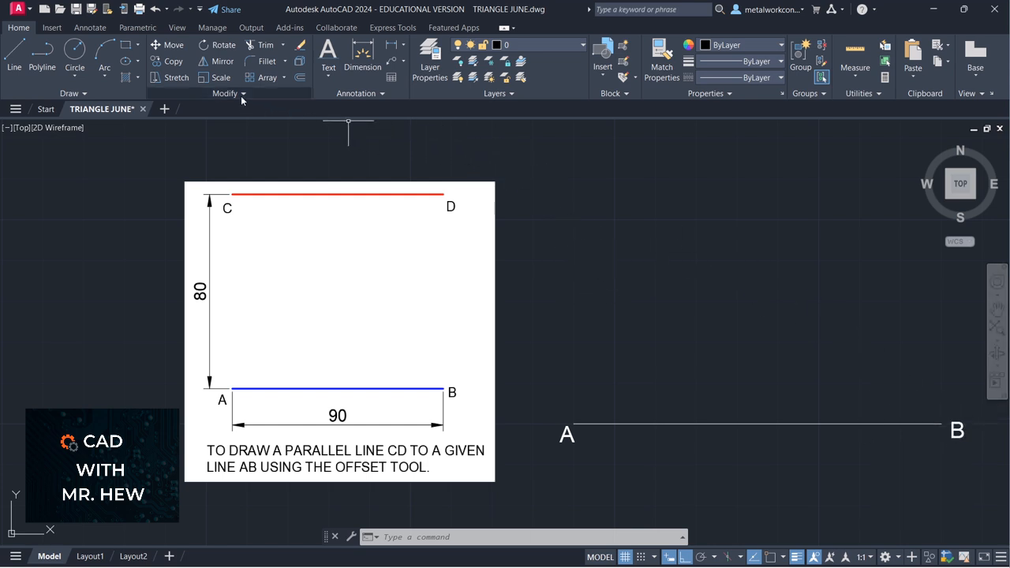
pyautogui.click(300, 78)
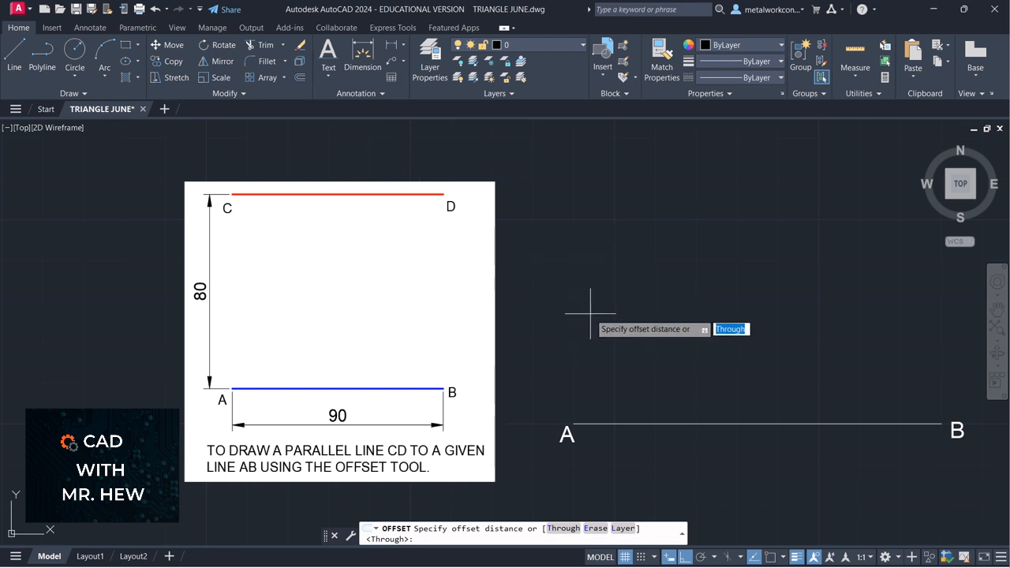
pyautogui.write('80')
pyautogui.press('Return')
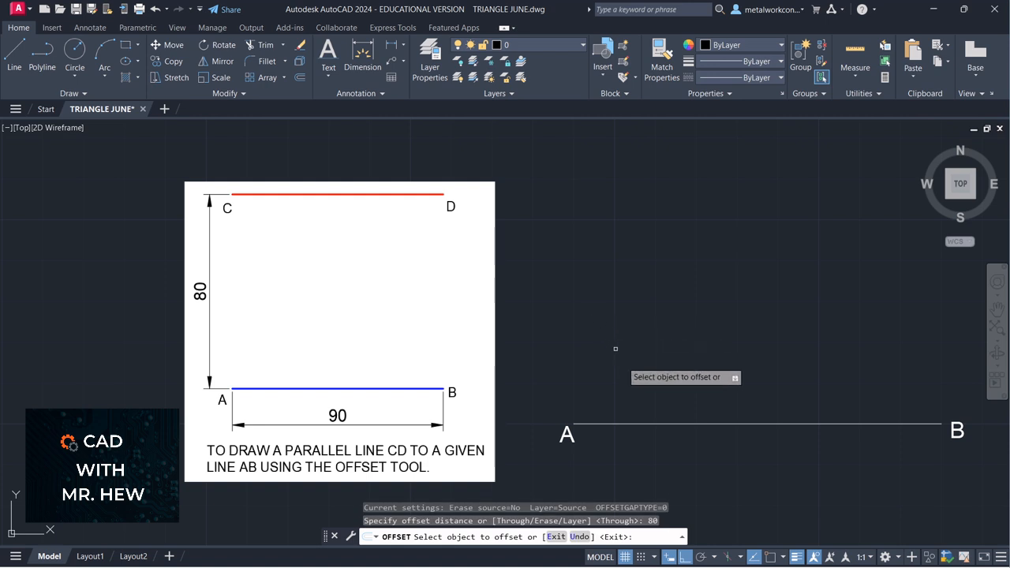
pyautogui.click(646, 424)
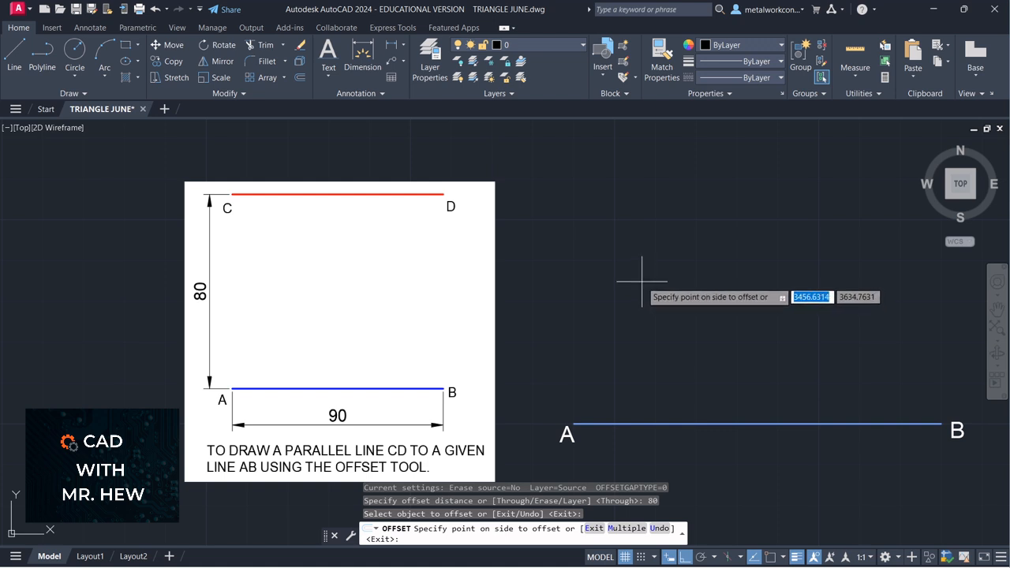
pyautogui.click(621, 228)
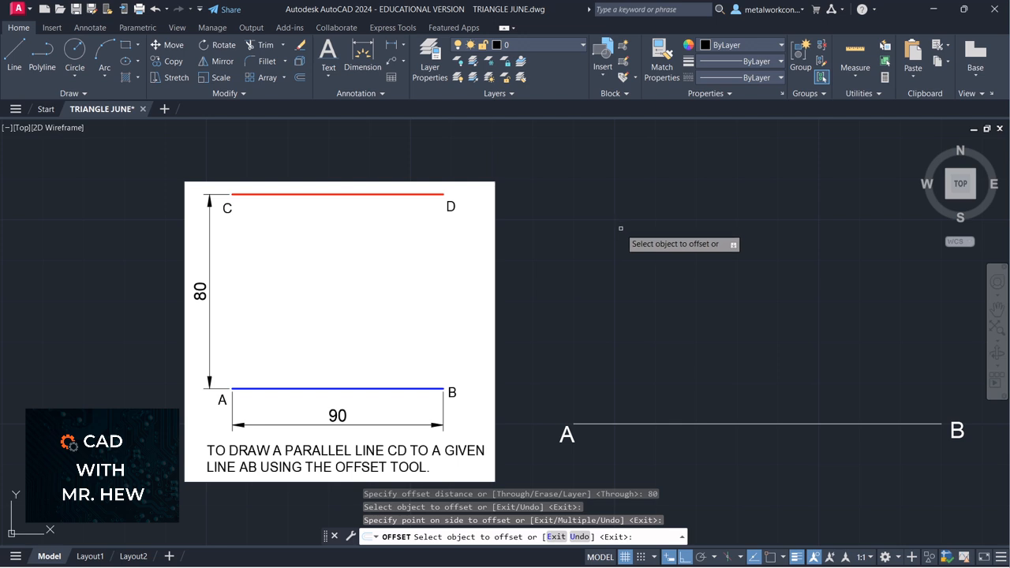
pyautogui.scroll(-2, 622, 237)
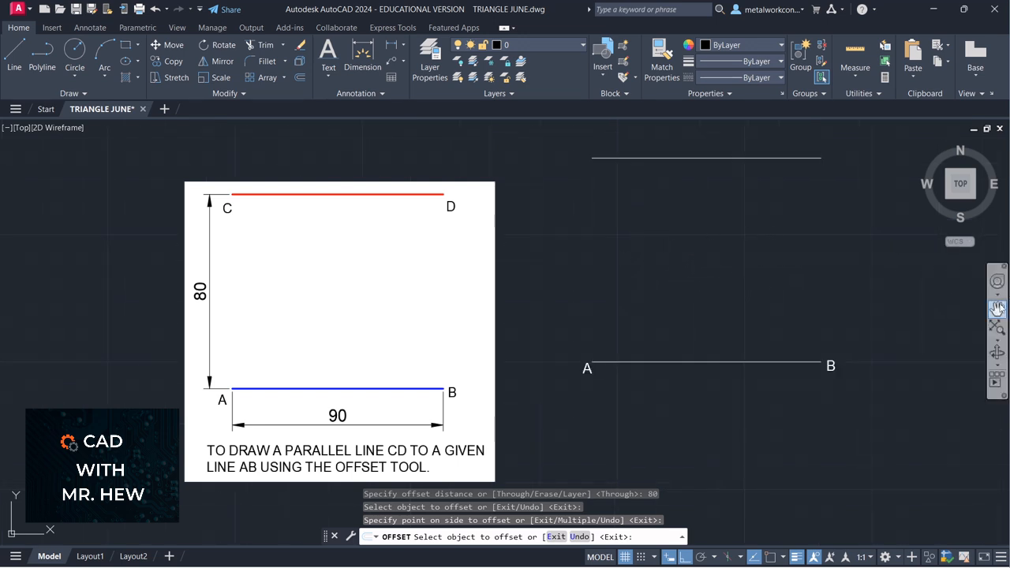
pyautogui.click(999, 310)
pyautogui.moveTo(859, 295)
pyautogui.mouseDown()
pyautogui.moveTo(898, 365)
pyautogui.moveTo(931, 383)
pyautogui.mouseUp()
pyautogui.press('Escape')
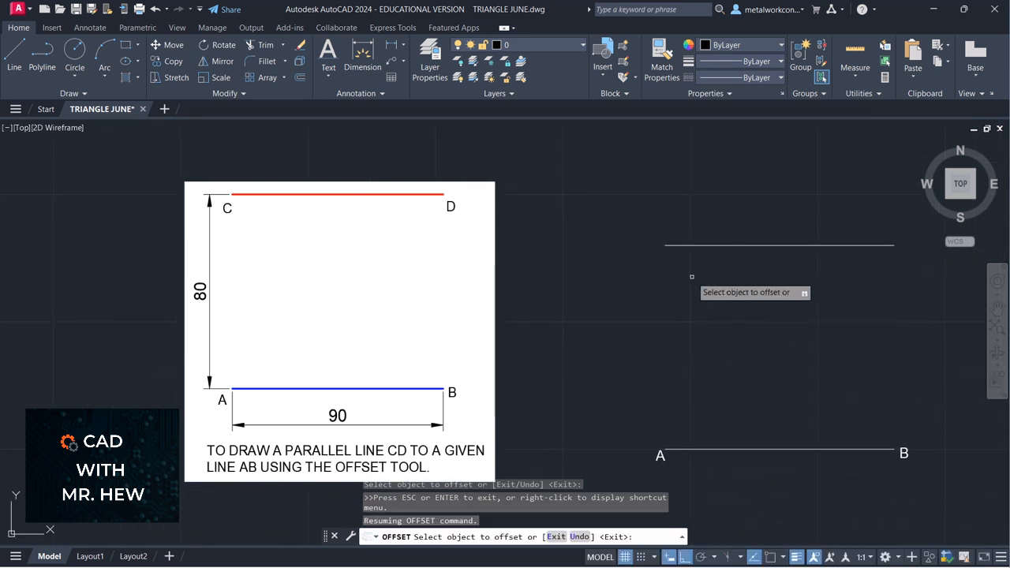
pyautogui.press('Escape')
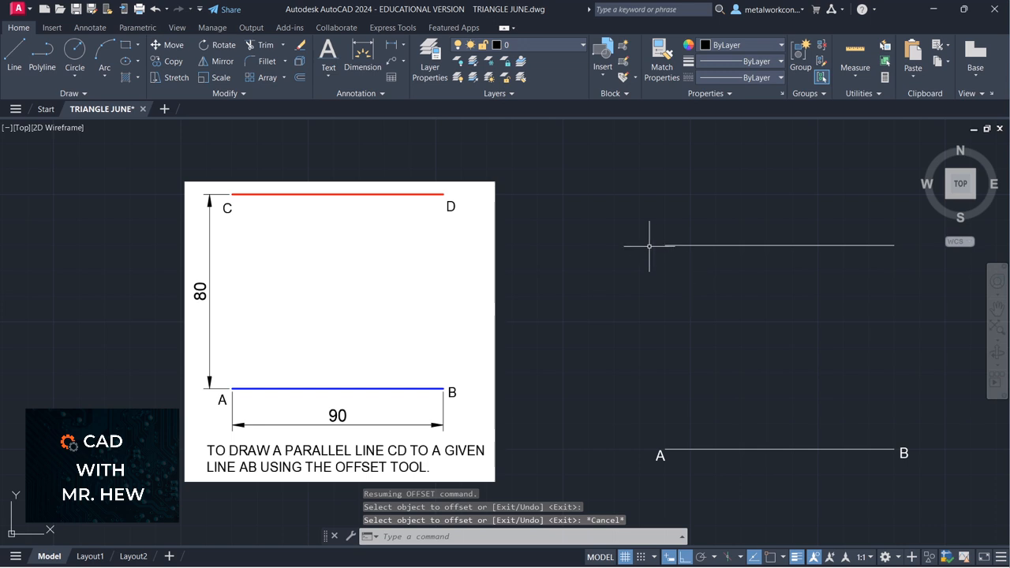
# Step: Label the upper line's left end C and right end D with single-line text at the default height of 4
pyautogui.click(329, 77)
pyautogui.click(339, 122)
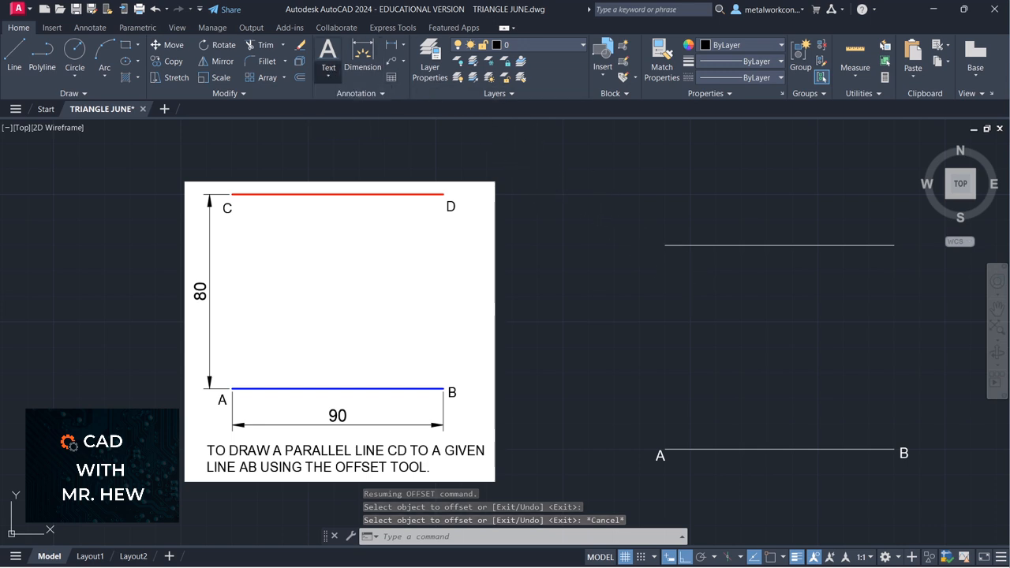
pyautogui.click(654, 265)
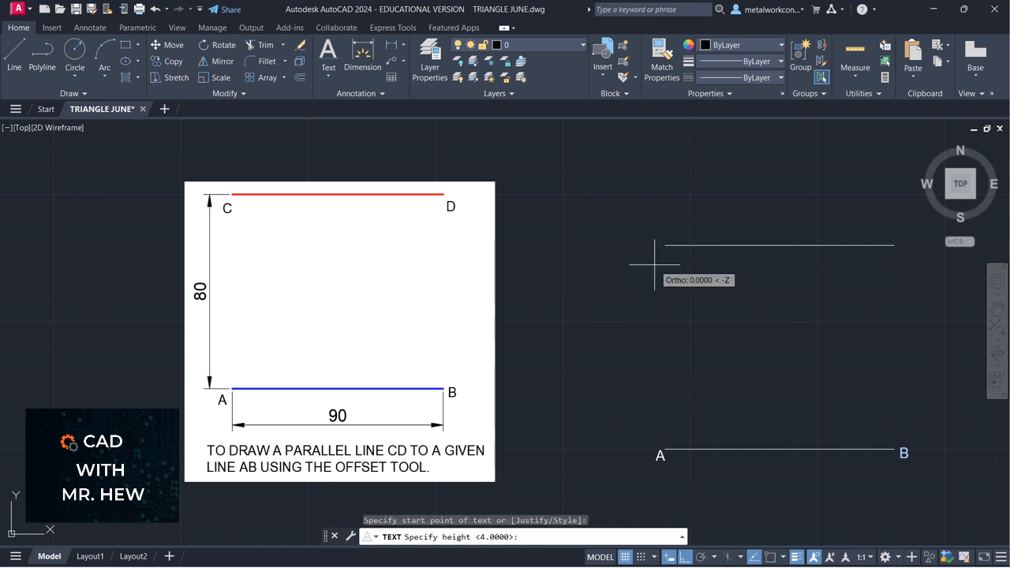
pyautogui.press('Return')
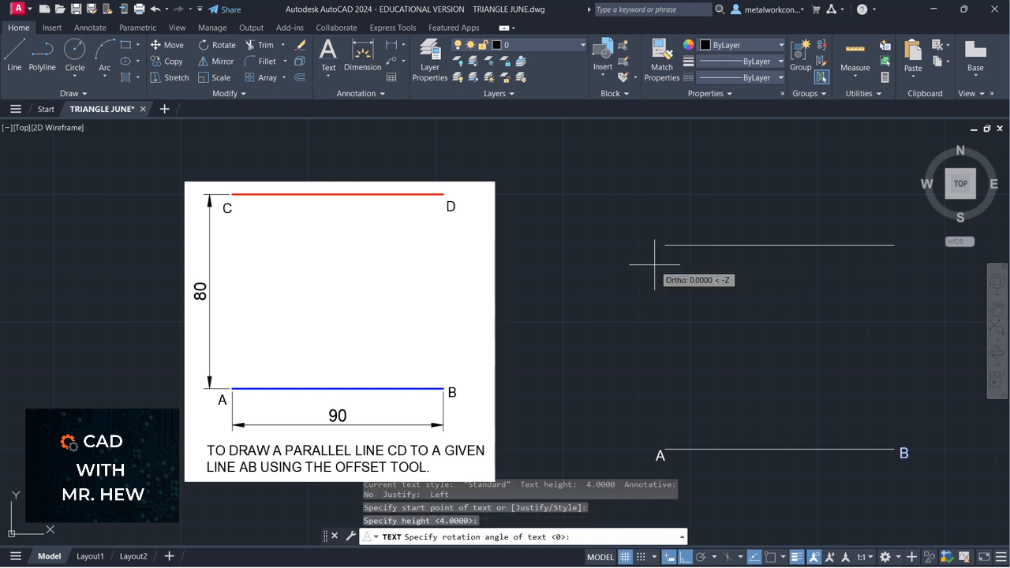
pyautogui.press('Return')
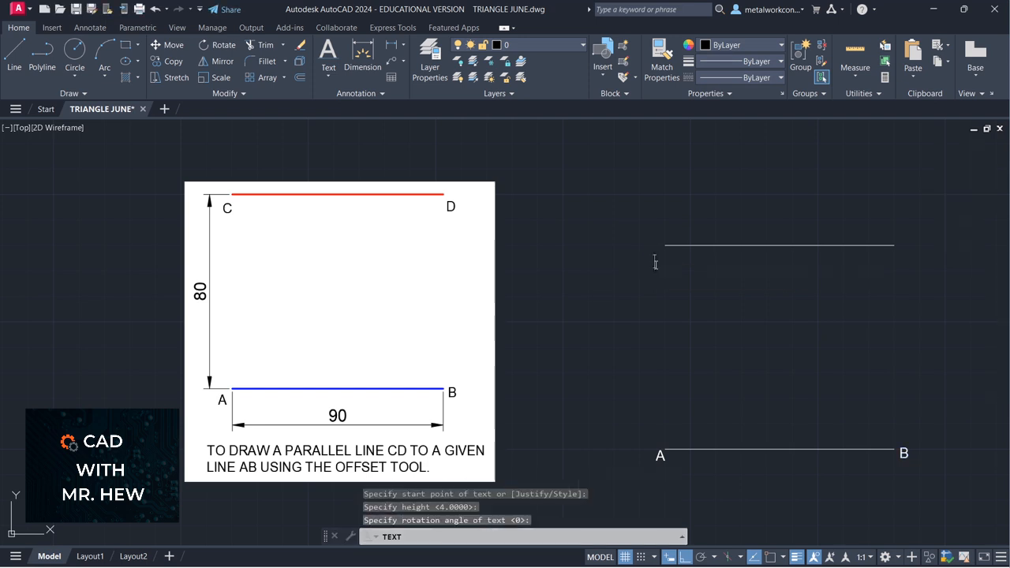
pyautogui.write('C')
pyautogui.click(901, 258)
pyautogui.write('D')
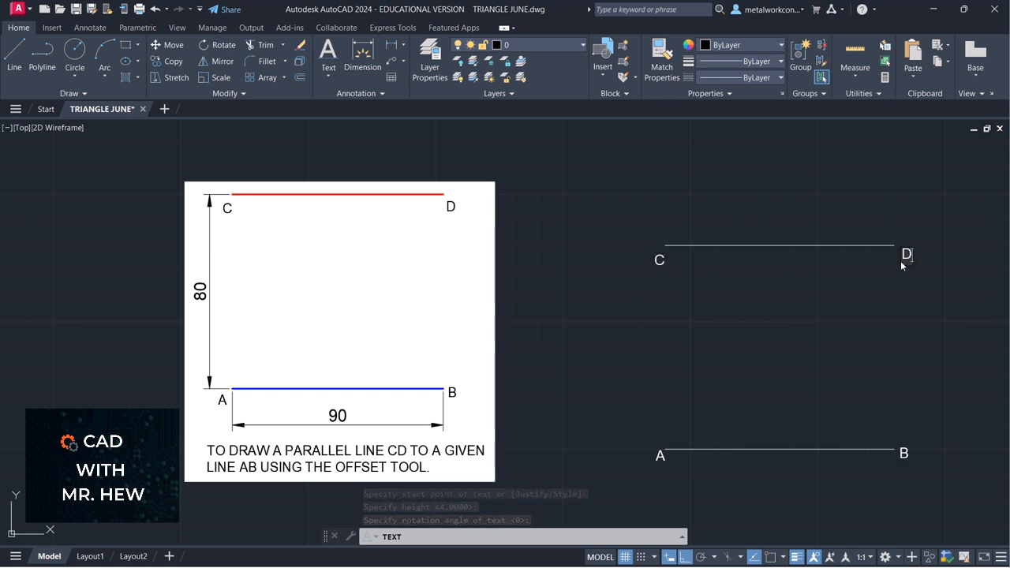
pyautogui.press('Return')
pyautogui.press('Return')
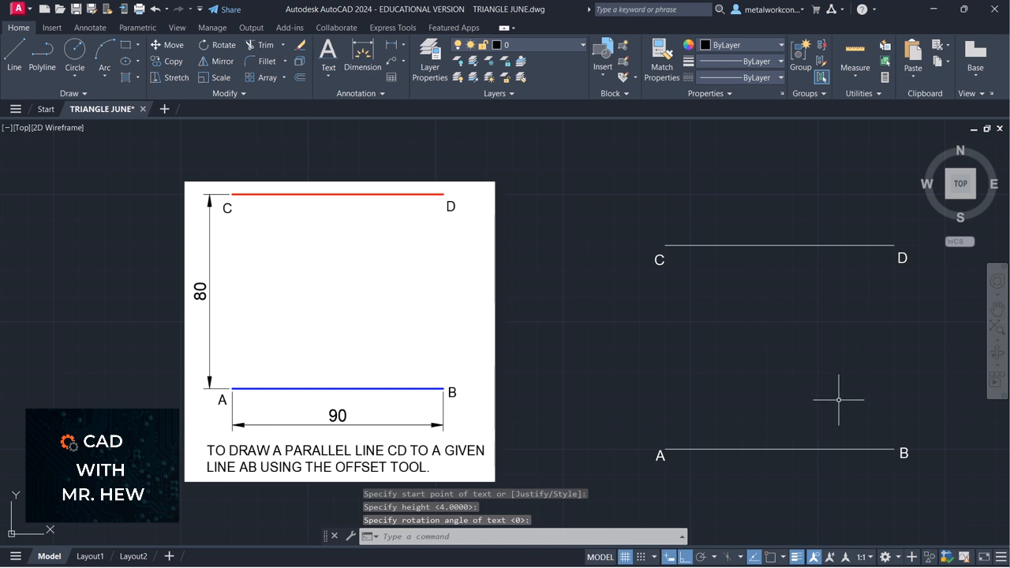
# Step: Put lines AB and CD on the OUTLINE layer and clear the selection
pyautogui.click(808, 448)
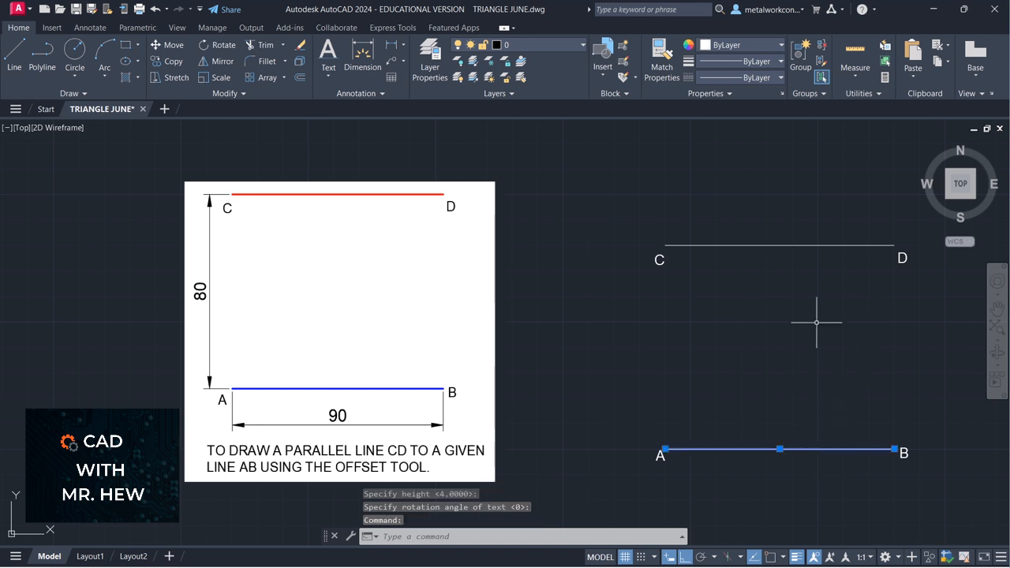
pyautogui.click(800, 246)
pyautogui.click(539, 44)
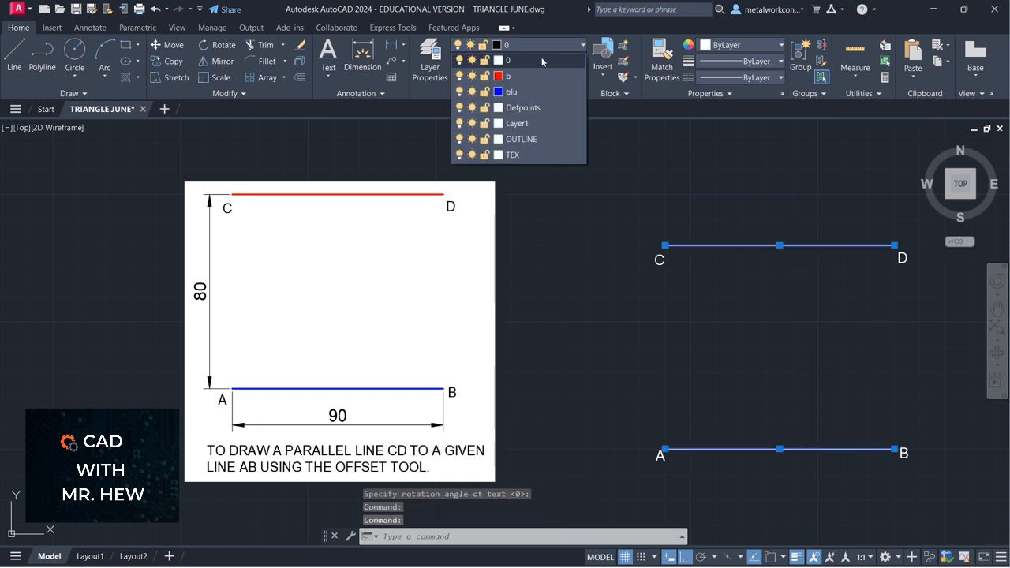
pyautogui.click(529, 139)
pyautogui.press('Escape')
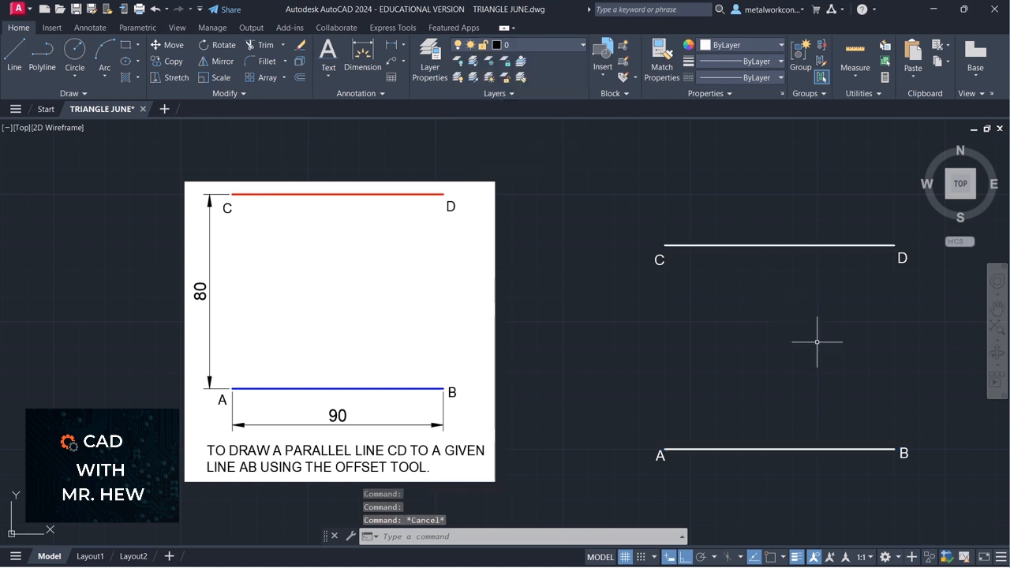
# Step: Turn object snap on and add a horizontal linear dimension from A to B, placed below line AB
pyautogui.click(391, 45)
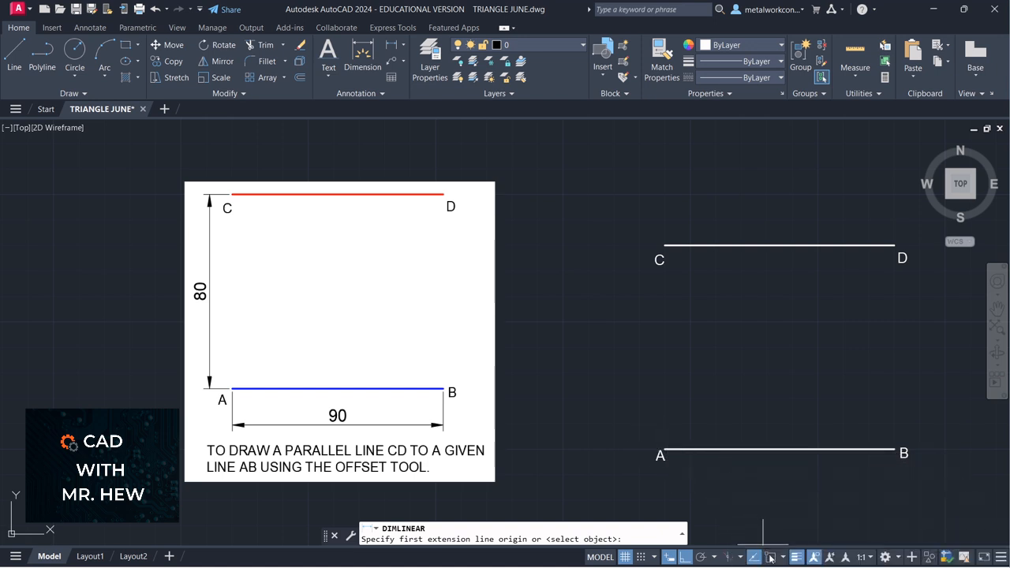
pyautogui.press('F3')
pyautogui.click(667, 450)
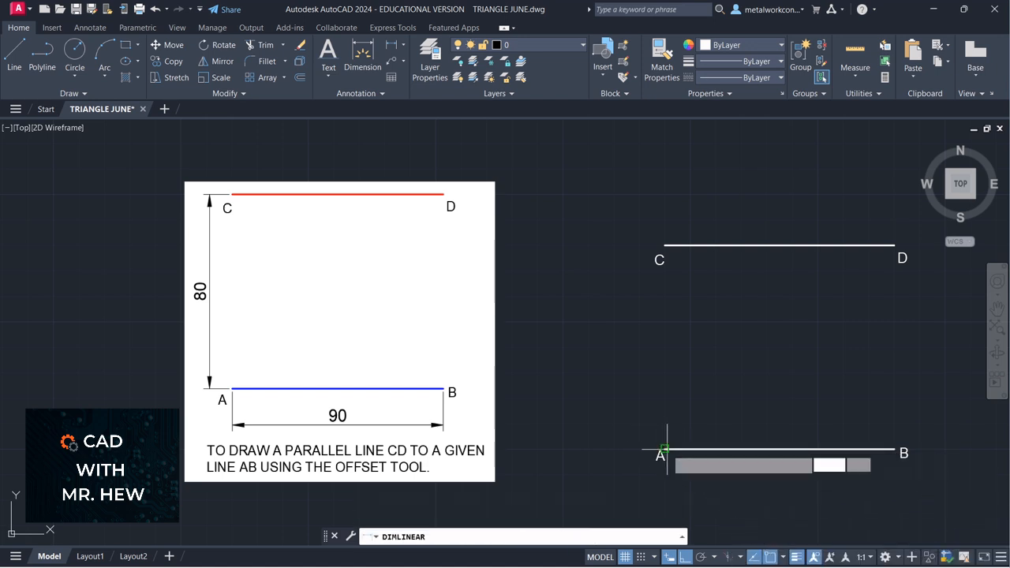
pyautogui.click(894, 450)
pyautogui.click(887, 486)
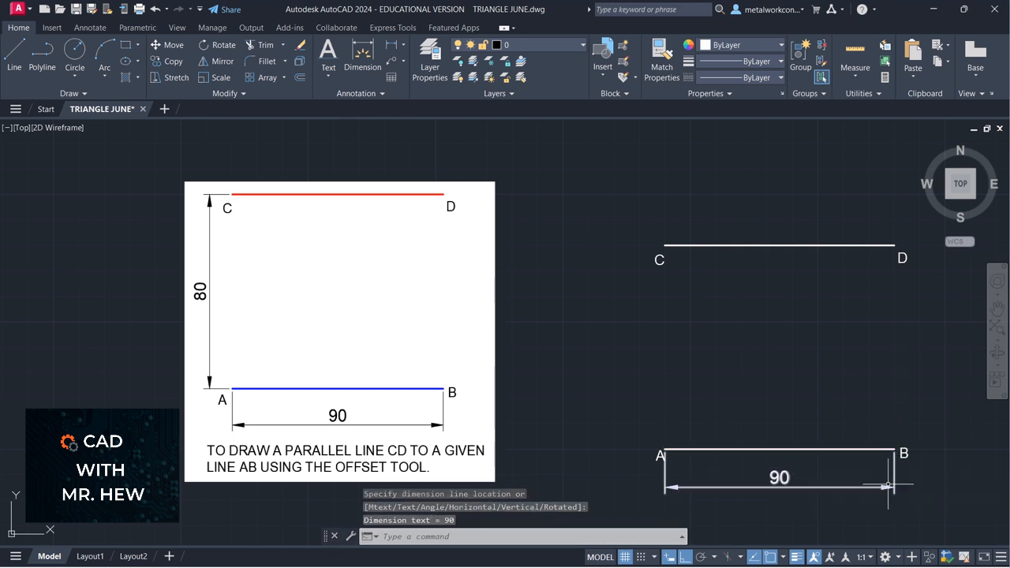
# Step: Add a vertical linear dimension between endpoints C and A, placed to the left of the two lines
pyautogui.click(391, 49)
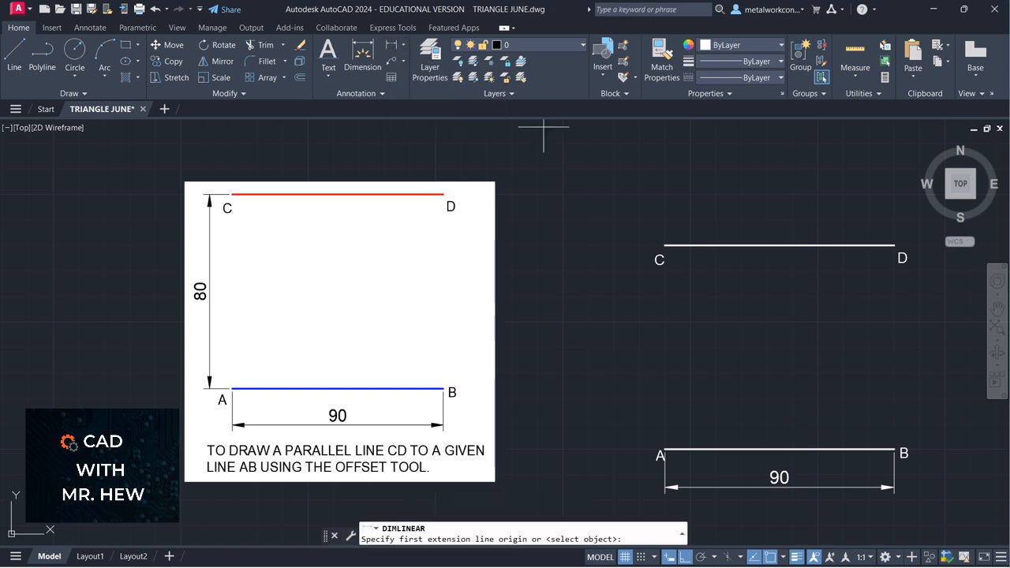
pyautogui.click(664, 245)
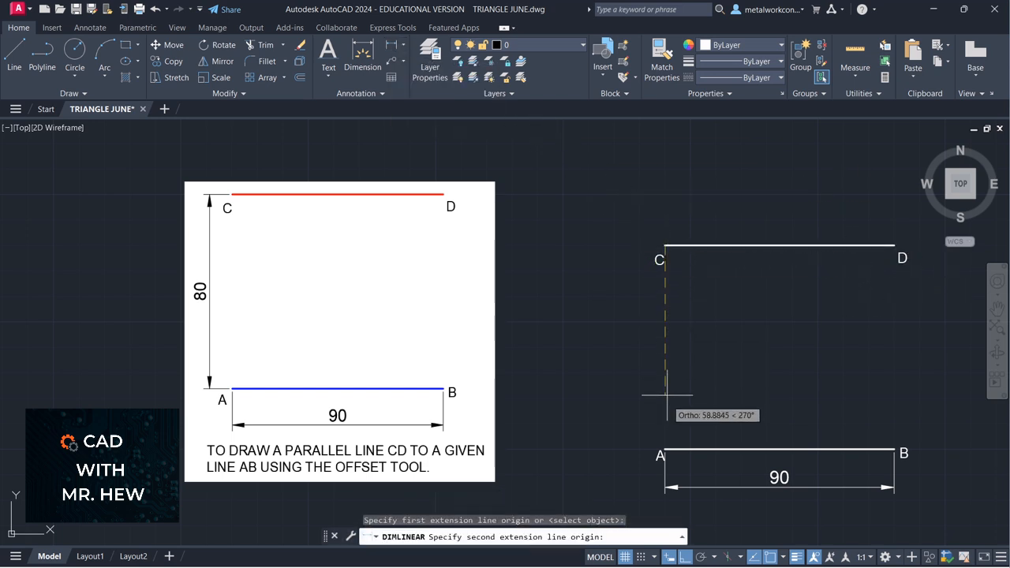
pyautogui.click(664, 450)
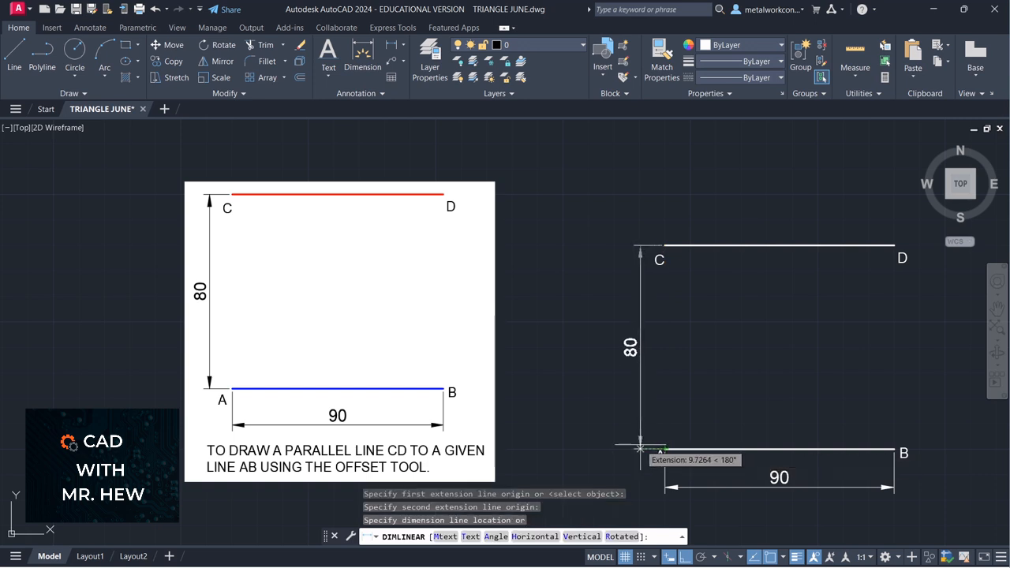
pyautogui.click(639, 448)
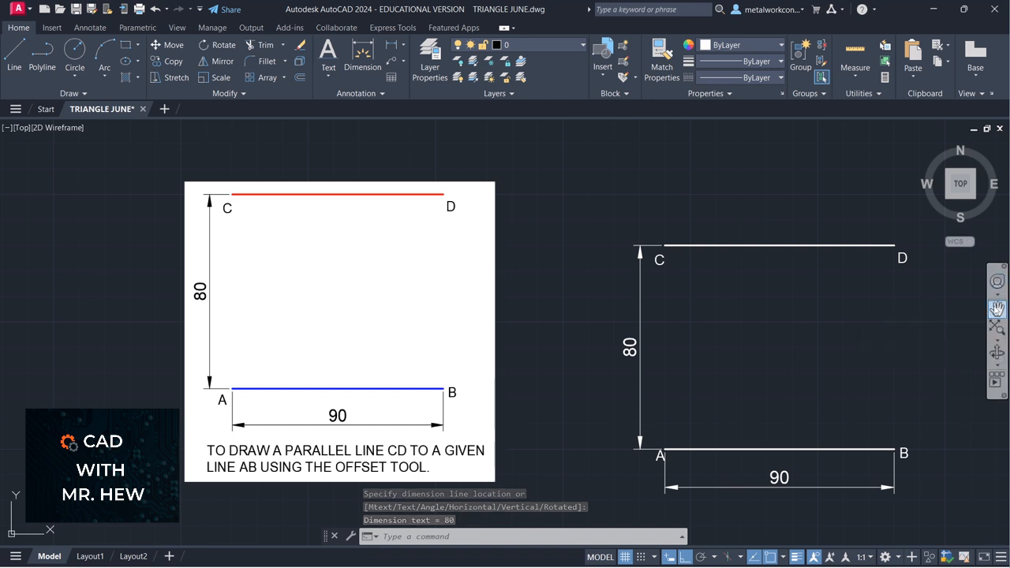
# Step: Create a multiline text box beneath the horizontal dimension, extending slightly past both ends of line AB
pyautogui.click(997, 307)
pyautogui.moveTo(931, 356); pyautogui.dragTo(927, 280)
pyautogui.press('Escape')
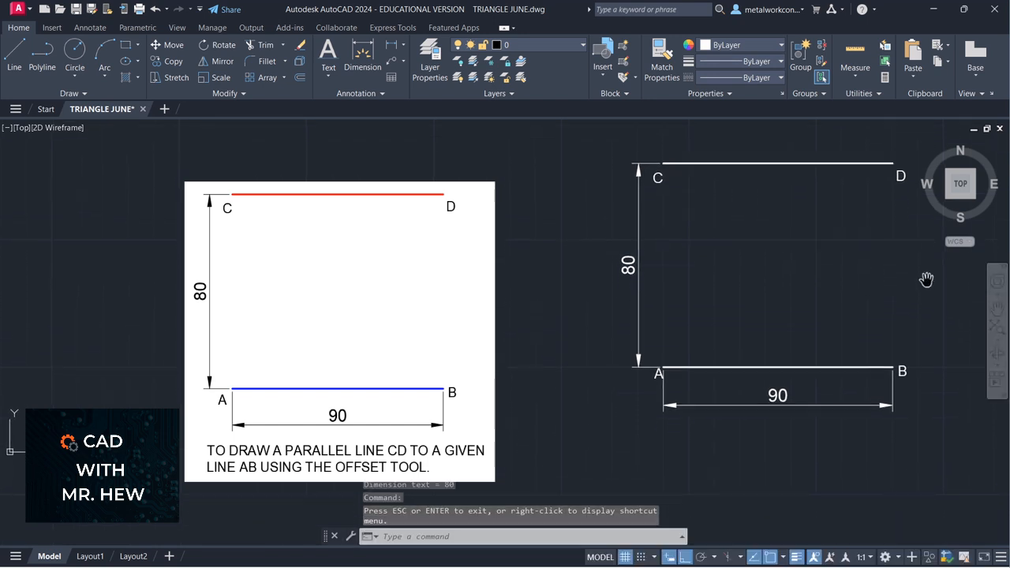
pyautogui.click(322, 76)
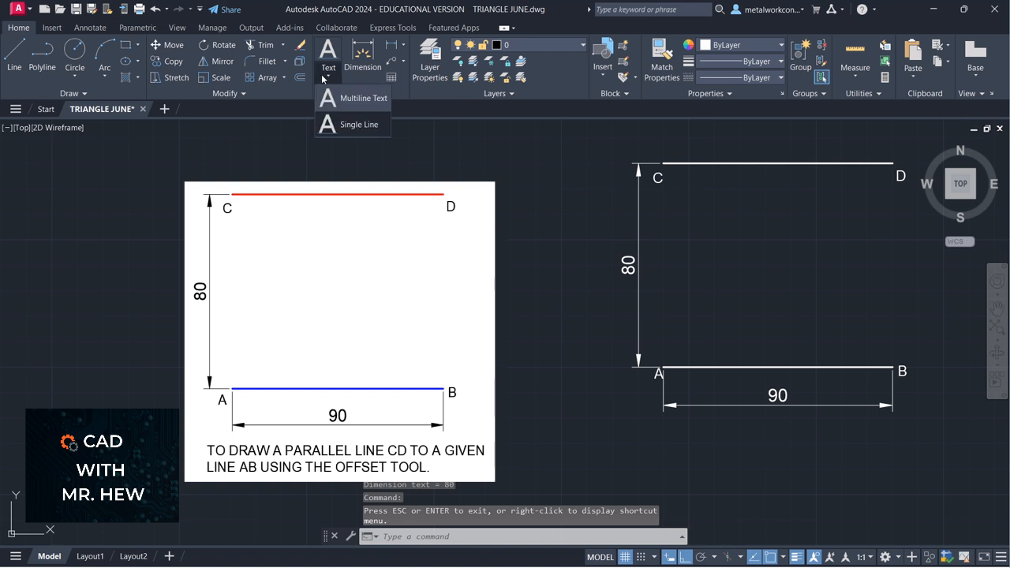
pyautogui.click(347, 98)
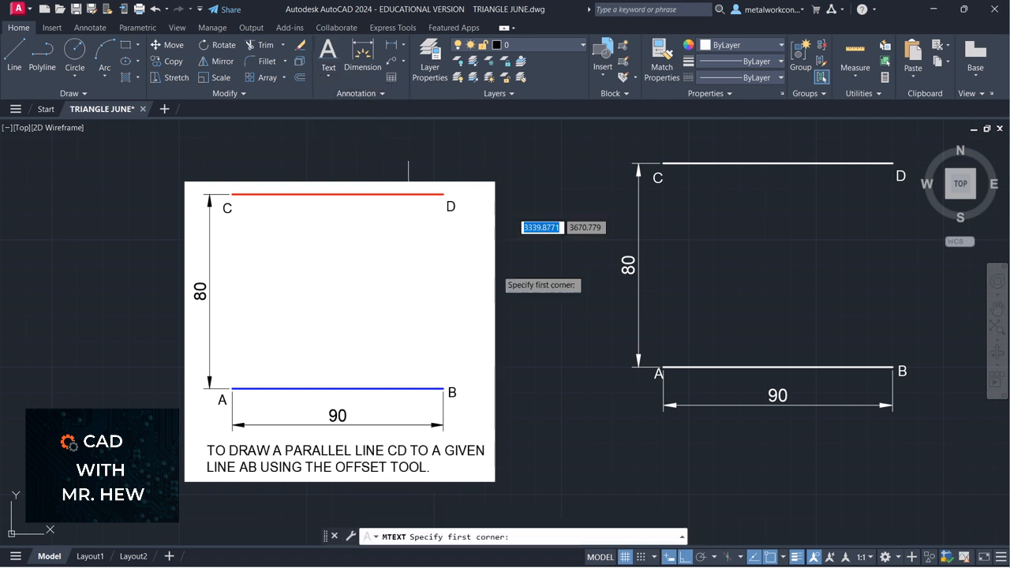
pyautogui.click(637, 427)
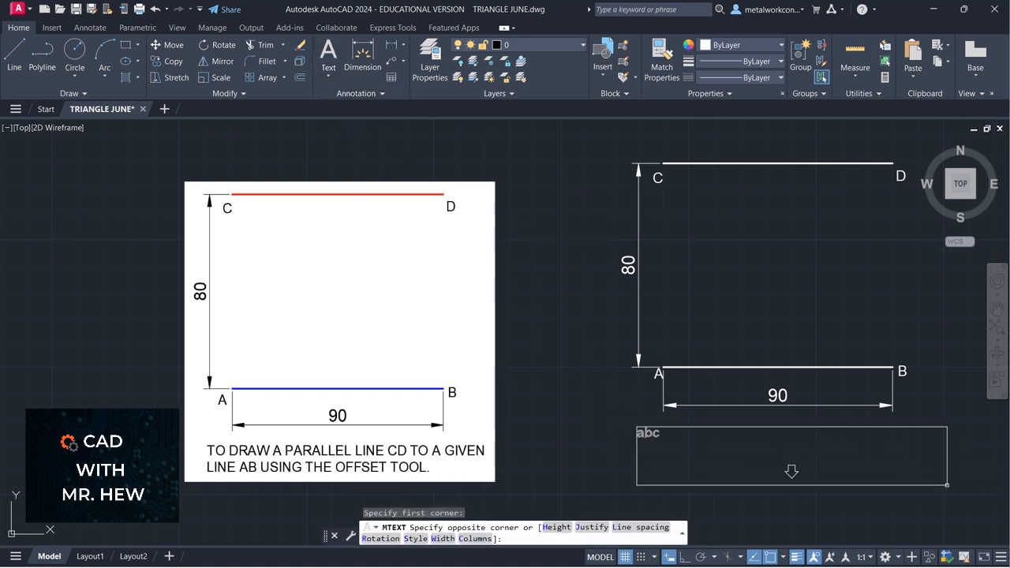
pyautogui.click(947, 484)
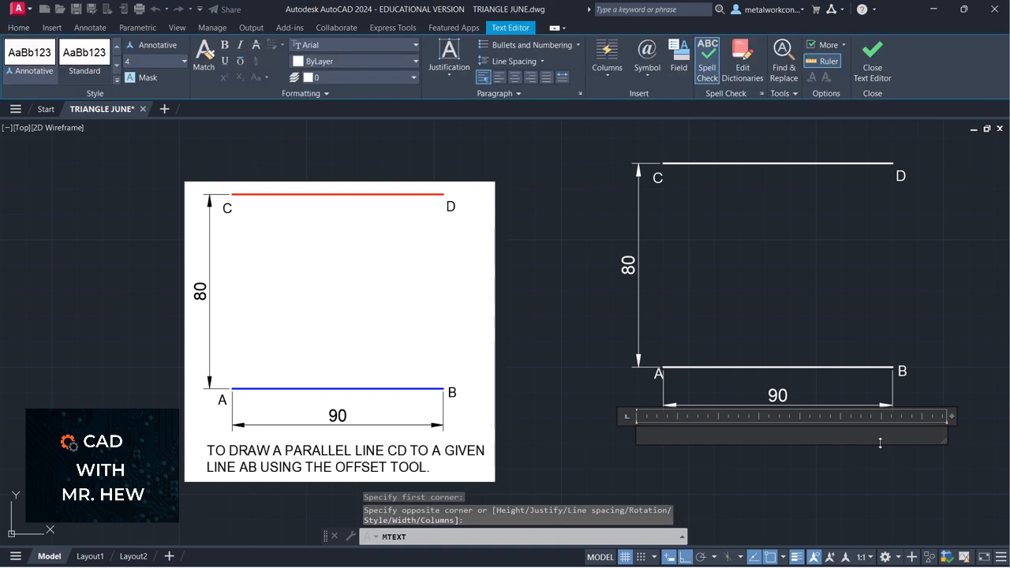
# Step: Enter the two-line caption "TO DRAW A PARALLEL LINE CD TO A GIVEN LINE AB USING THE OFFSET TOOL." and finish the text
pyautogui.write('TO DRA')
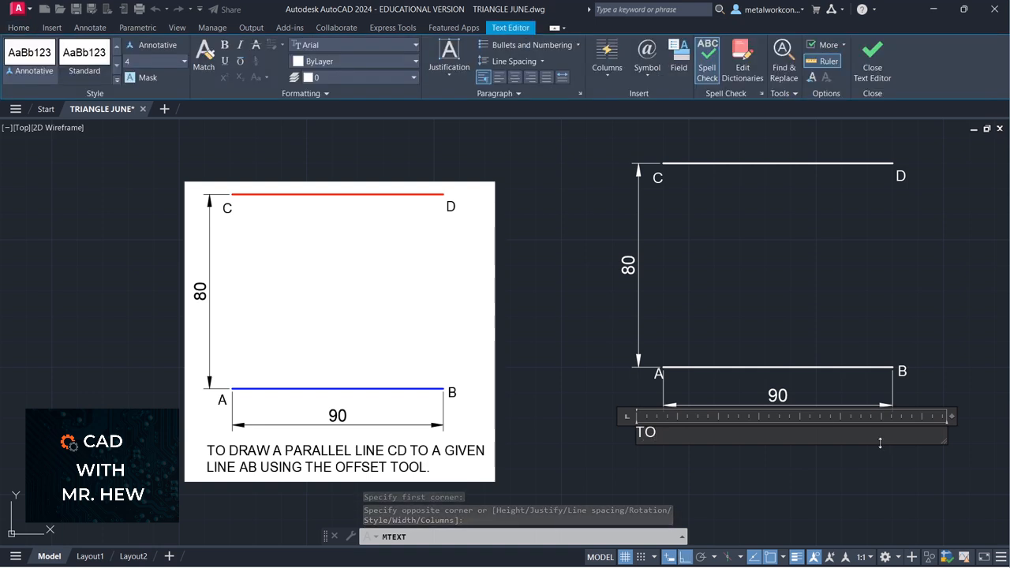
pyautogui.write('W A PAR')
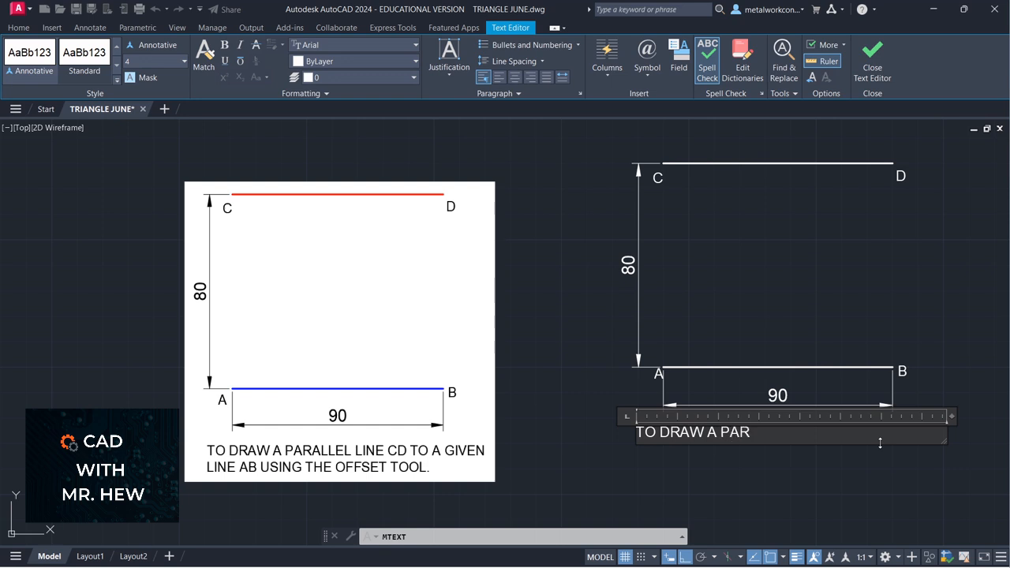
pyautogui.write('ALLEL LINE CD TO A')
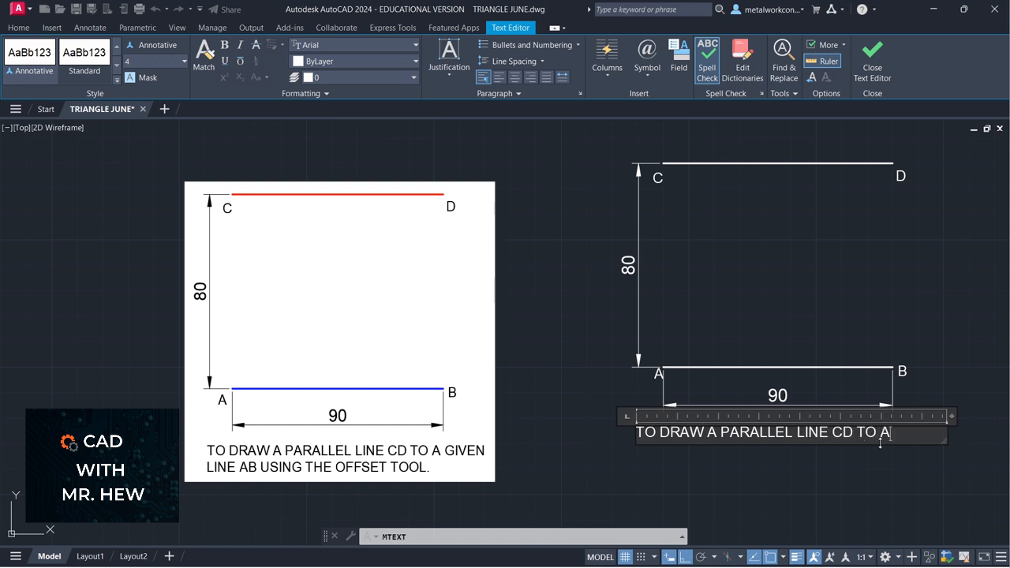
pyautogui.write(' GIVEN')
pyautogui.press('Return')
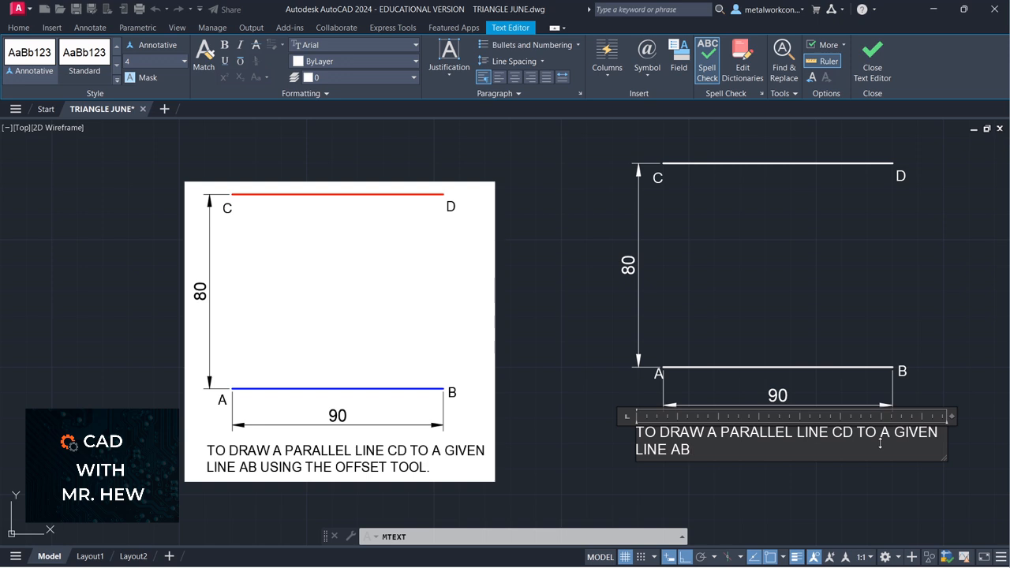
pyautogui.write('LINE AB USING THE OFFSE')
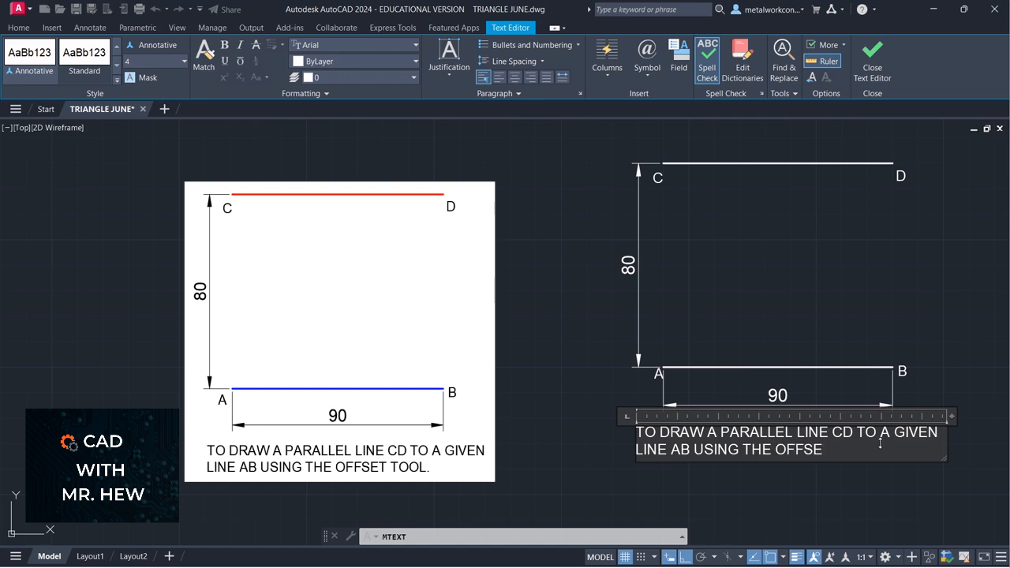
pyautogui.write('OOL.')
pyautogui.click(756, 496)
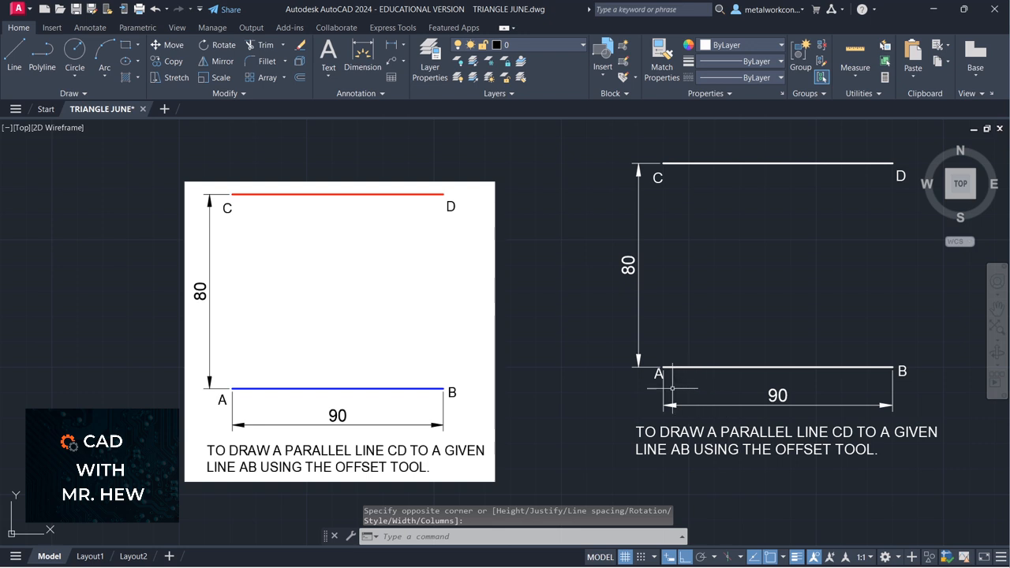
# Step: Move label A slightly down and left, clear of the dimension's extension line, with object snap and ortho turned off
pyautogui.click(167, 45)
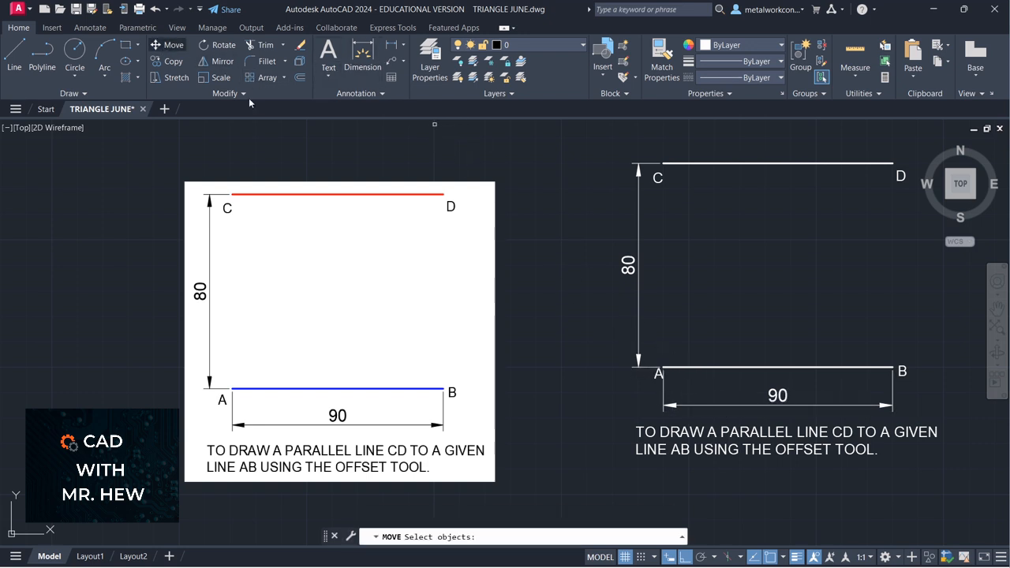
pyautogui.click(659, 376)
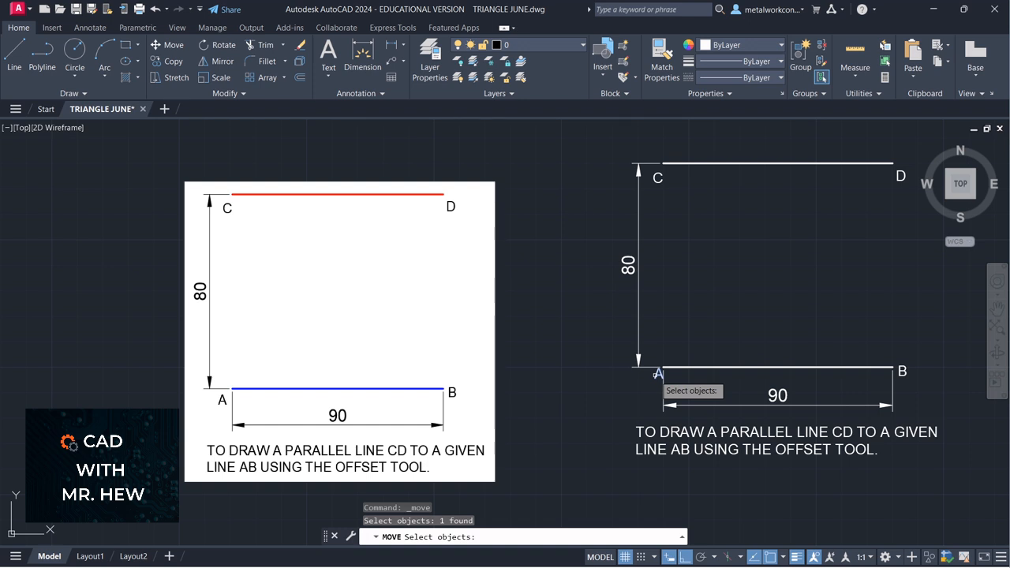
pyautogui.press('Return')
pyautogui.click(656, 370)
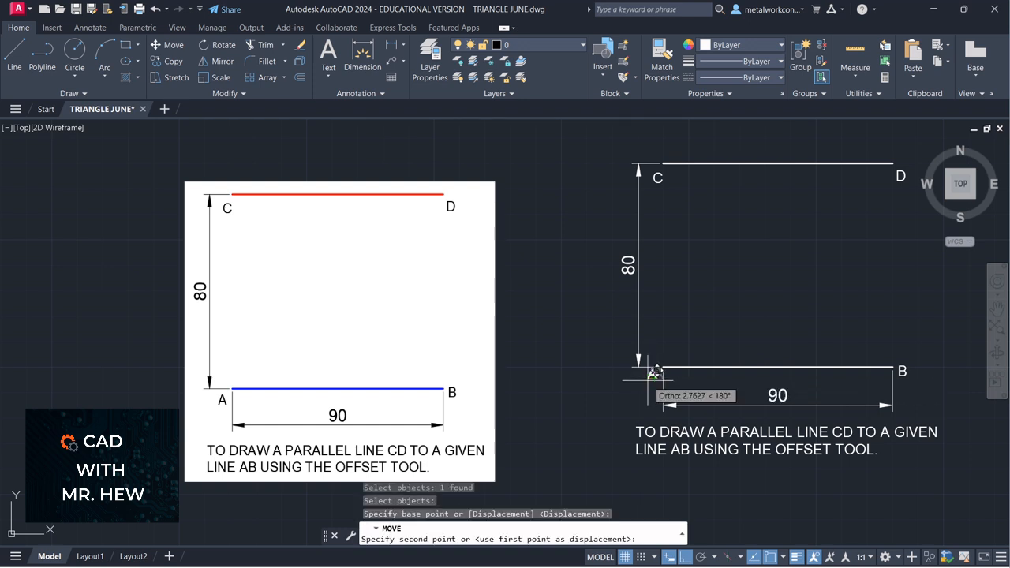
pyautogui.click(770, 556)
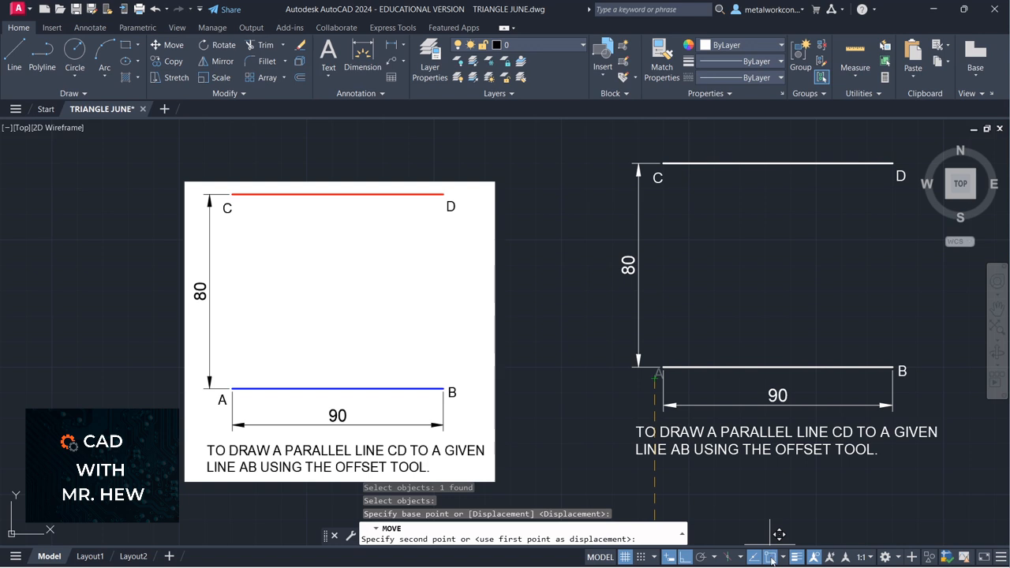
pyautogui.click(686, 558)
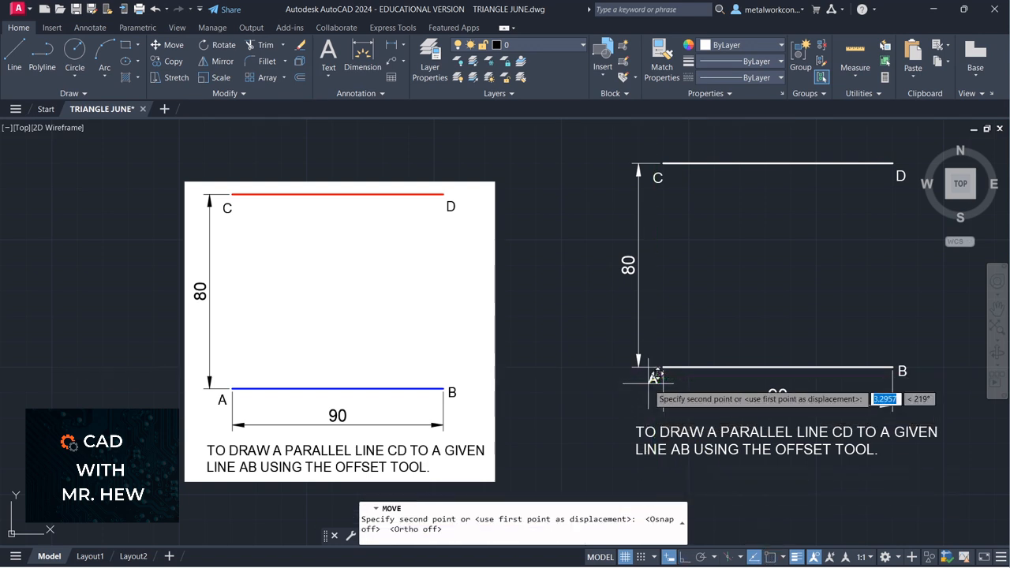
pyautogui.click(649, 382)
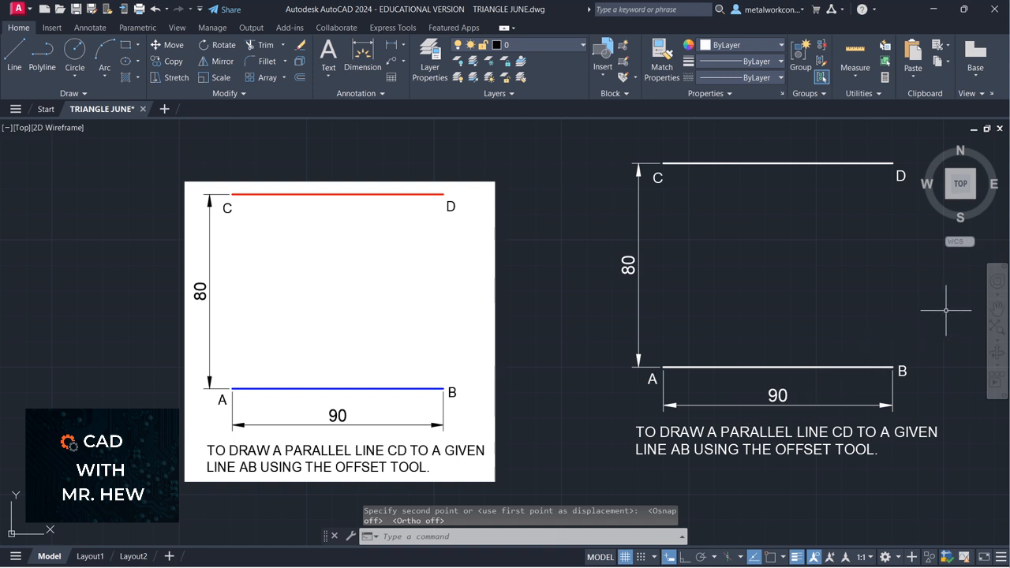
pyautogui.press('Escape')
pyautogui.click(996, 307)
pyautogui.moveTo(924, 316)
pyautogui.mouseDown()
pyautogui.moveTo(886, 319)
pyautogui.moveTo(941, 351)
pyautogui.mouseUp()
pyautogui.press('Escape')
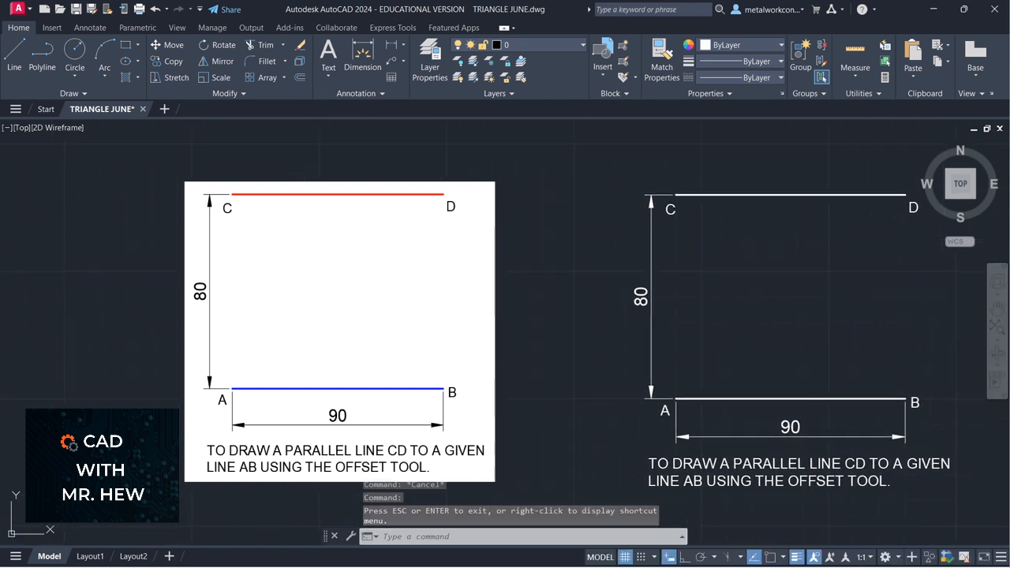